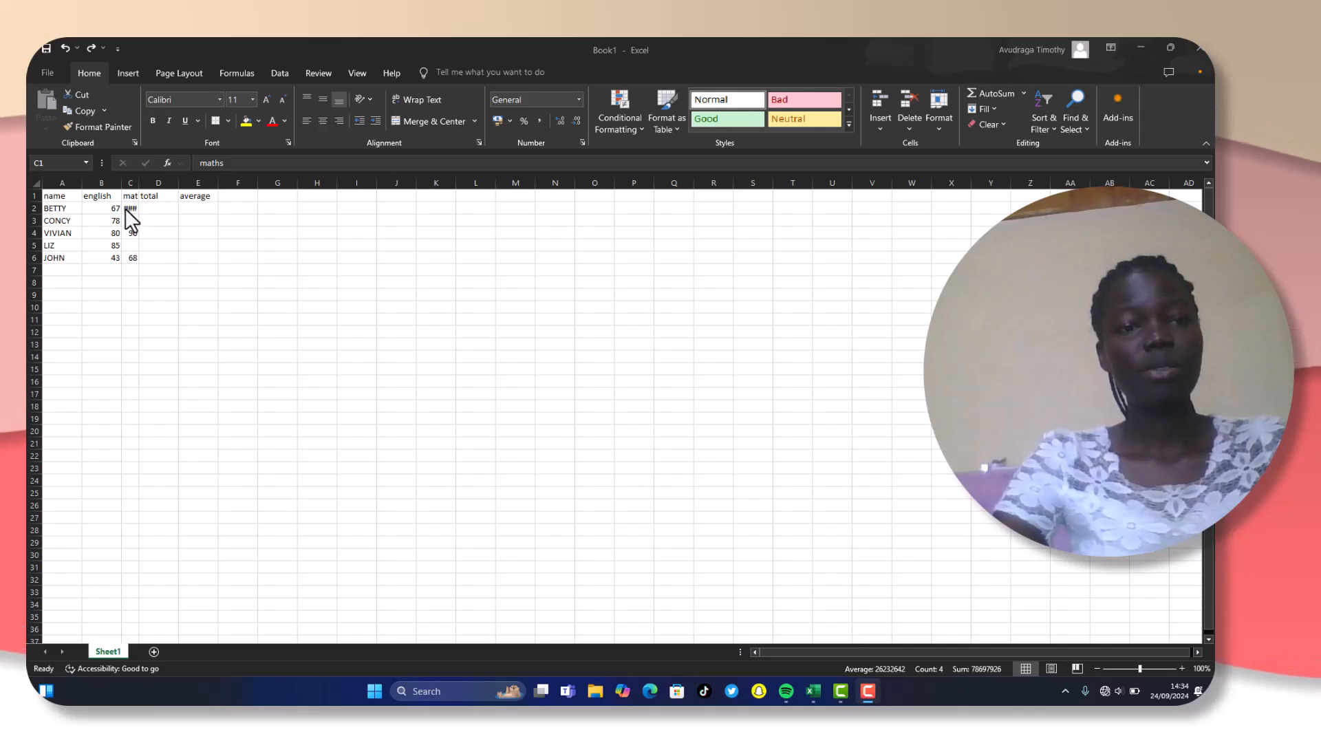
# - Widen the maths column so its heading and numbers fit in the cells
pyautogui.click(130, 182)
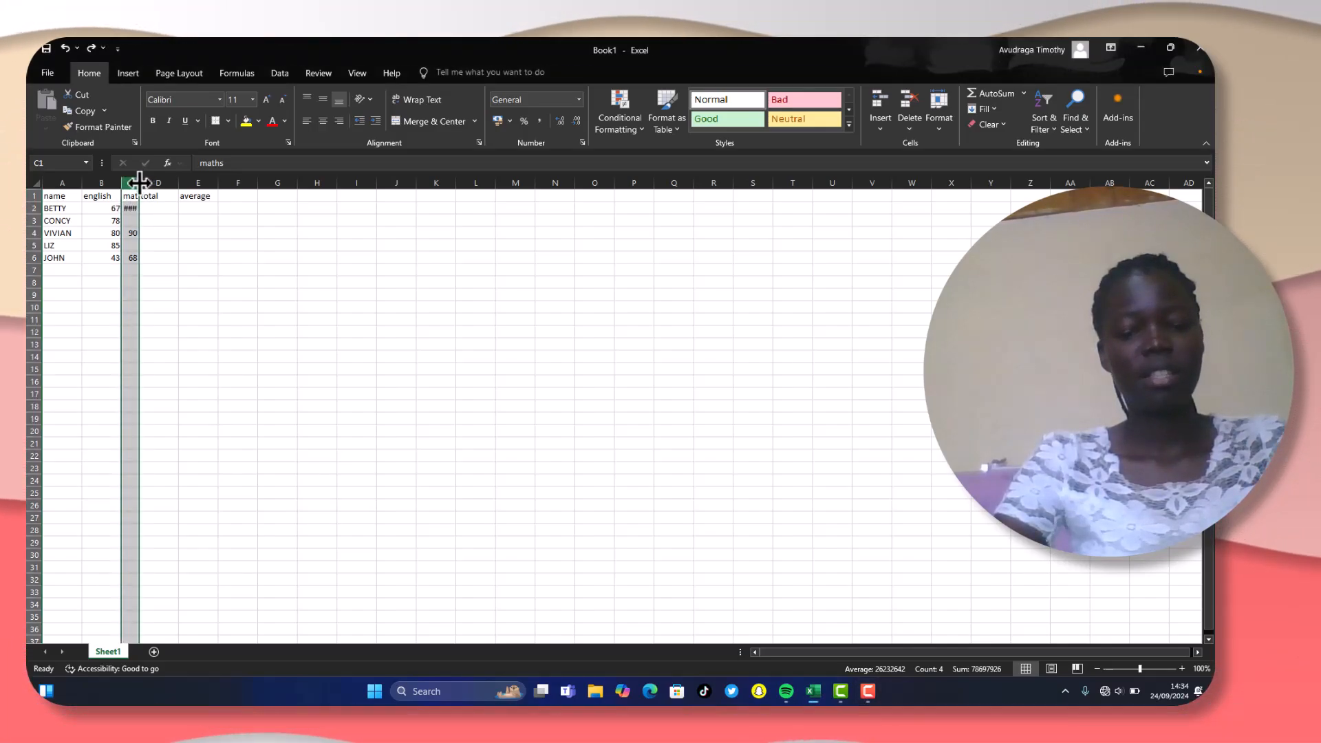
pyautogui.moveTo(140, 182); pyautogui.dragTo(166, 184)
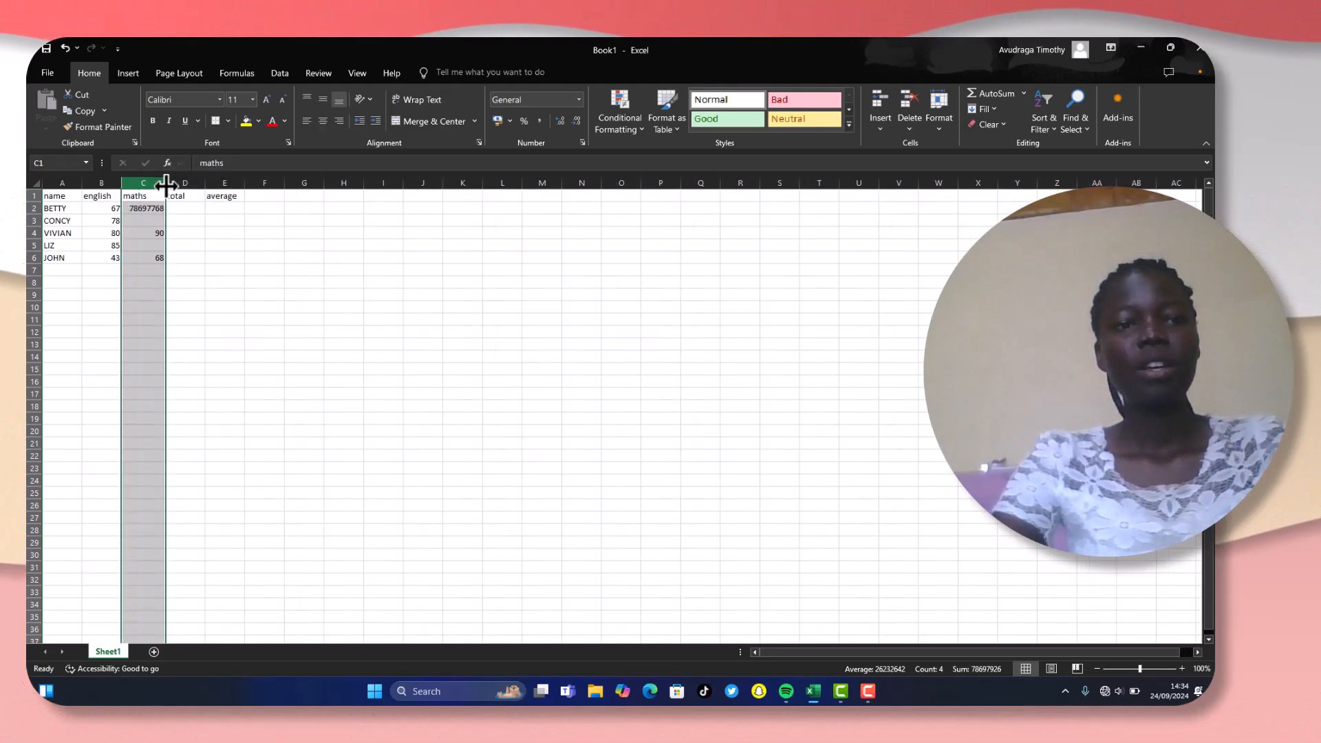
pyautogui.click(207, 273)
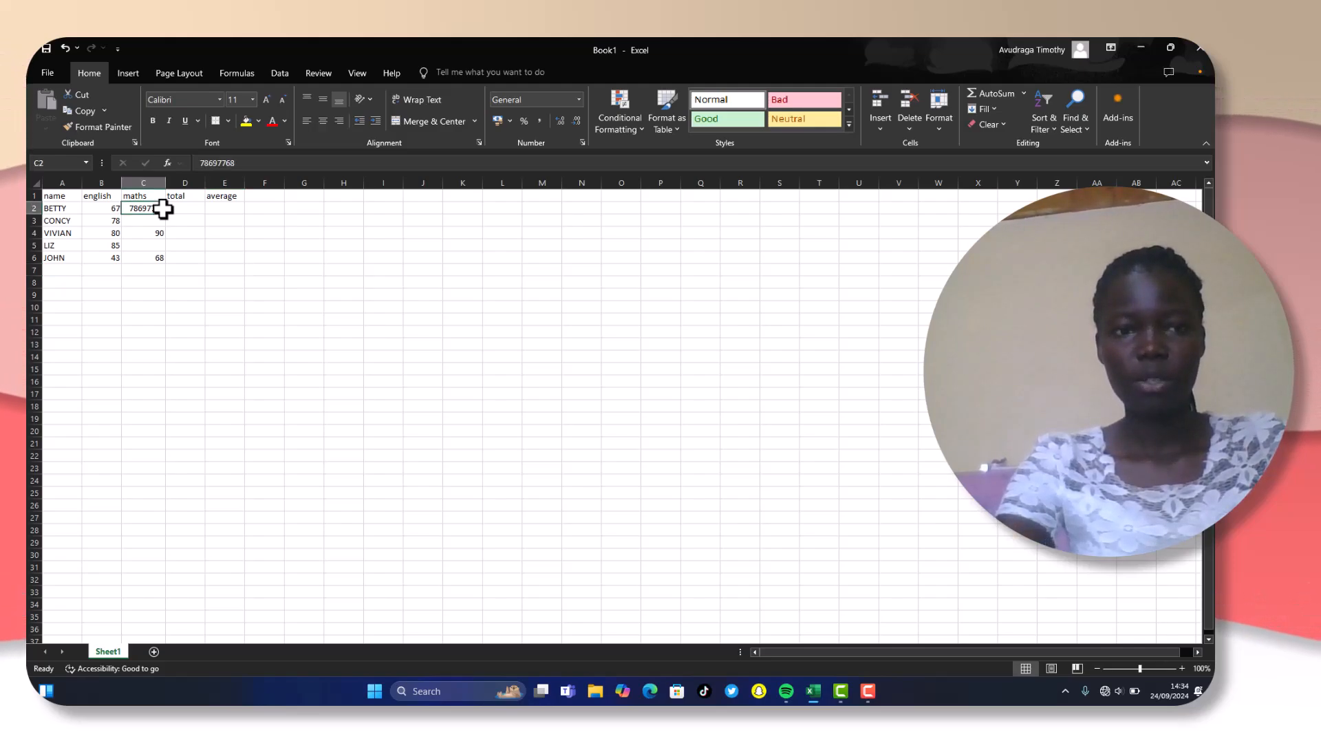
# - Replace the maths mark in cell C2 with 78
pyautogui.write('78')
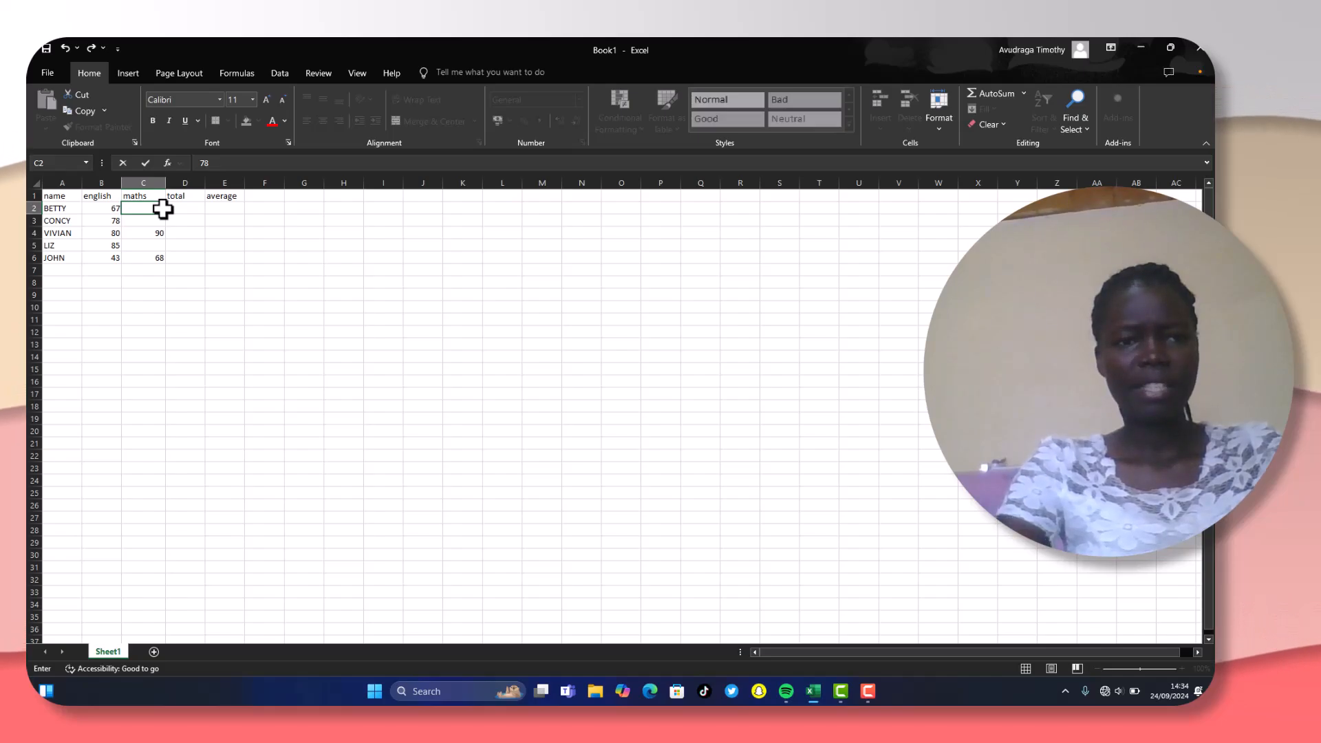
pyautogui.click(191, 209)
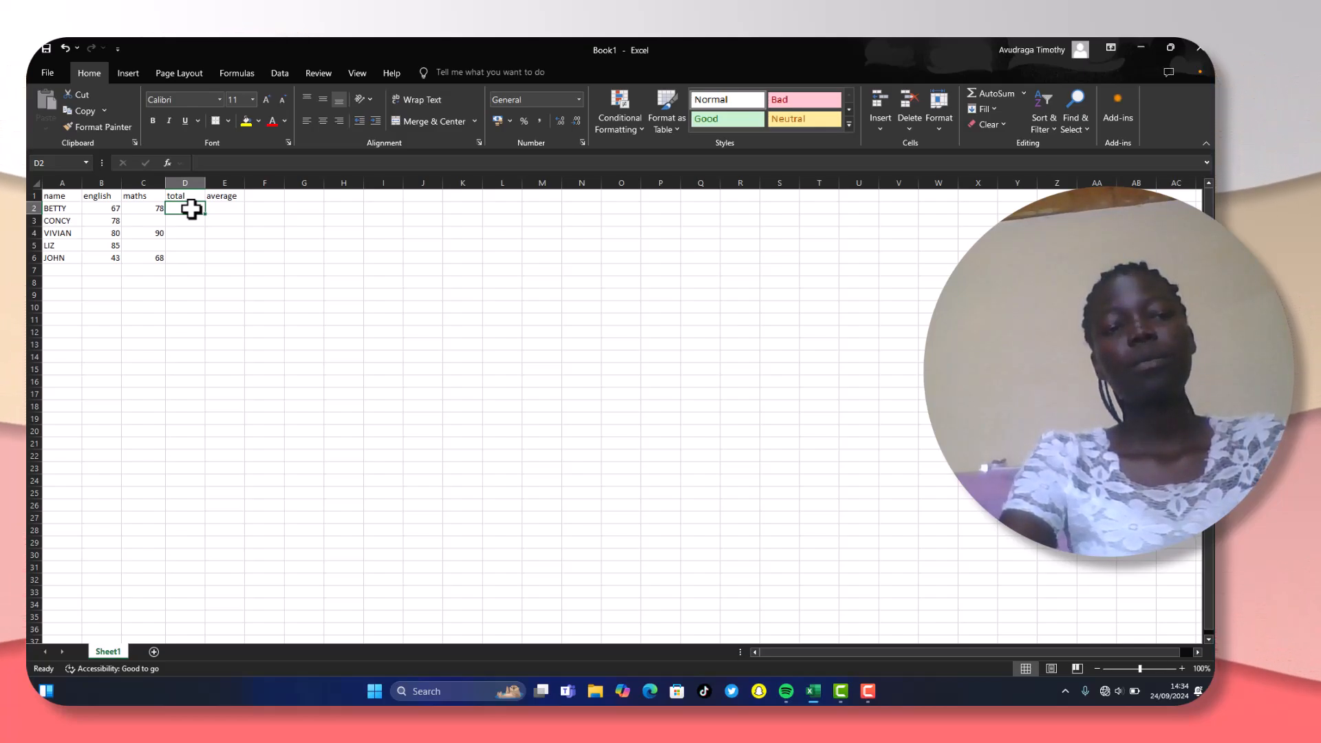
# - Try entering =ADD as the formula in the first total cell, D2
pyautogui.write('=')
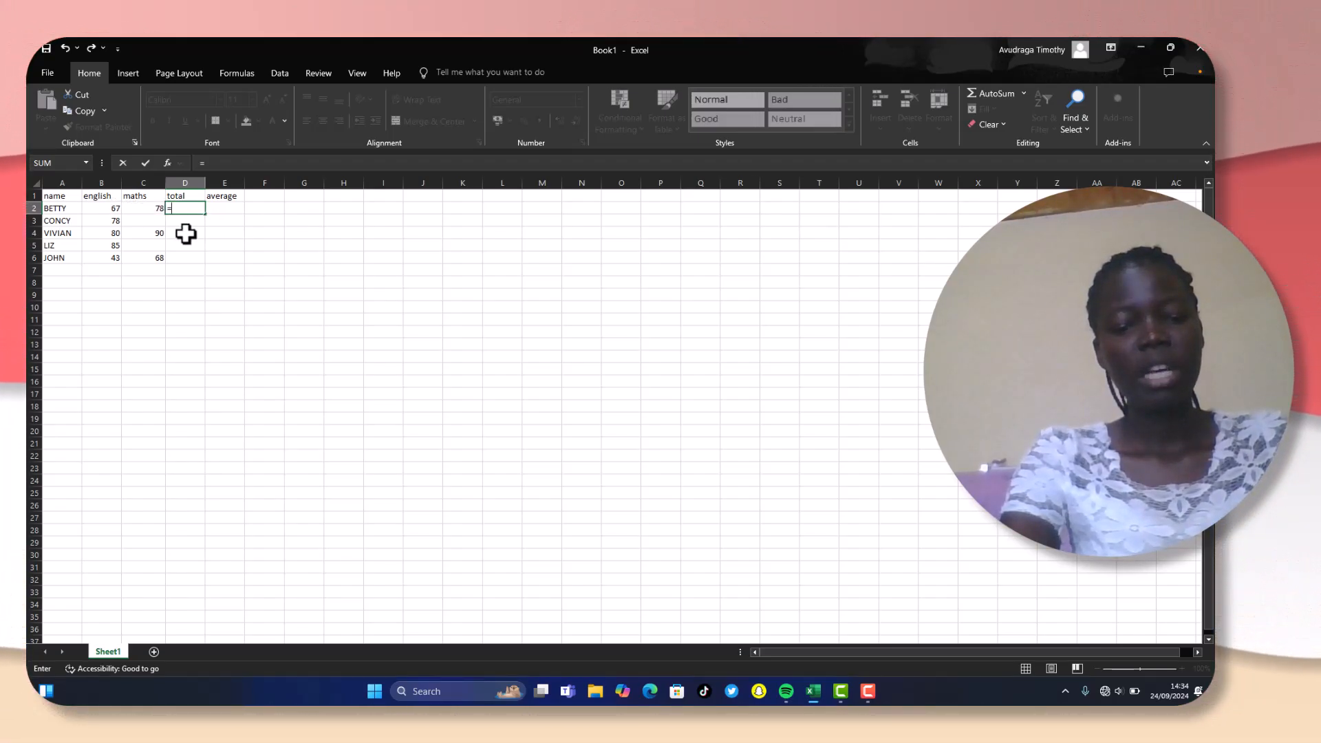
pyautogui.write('ADD')
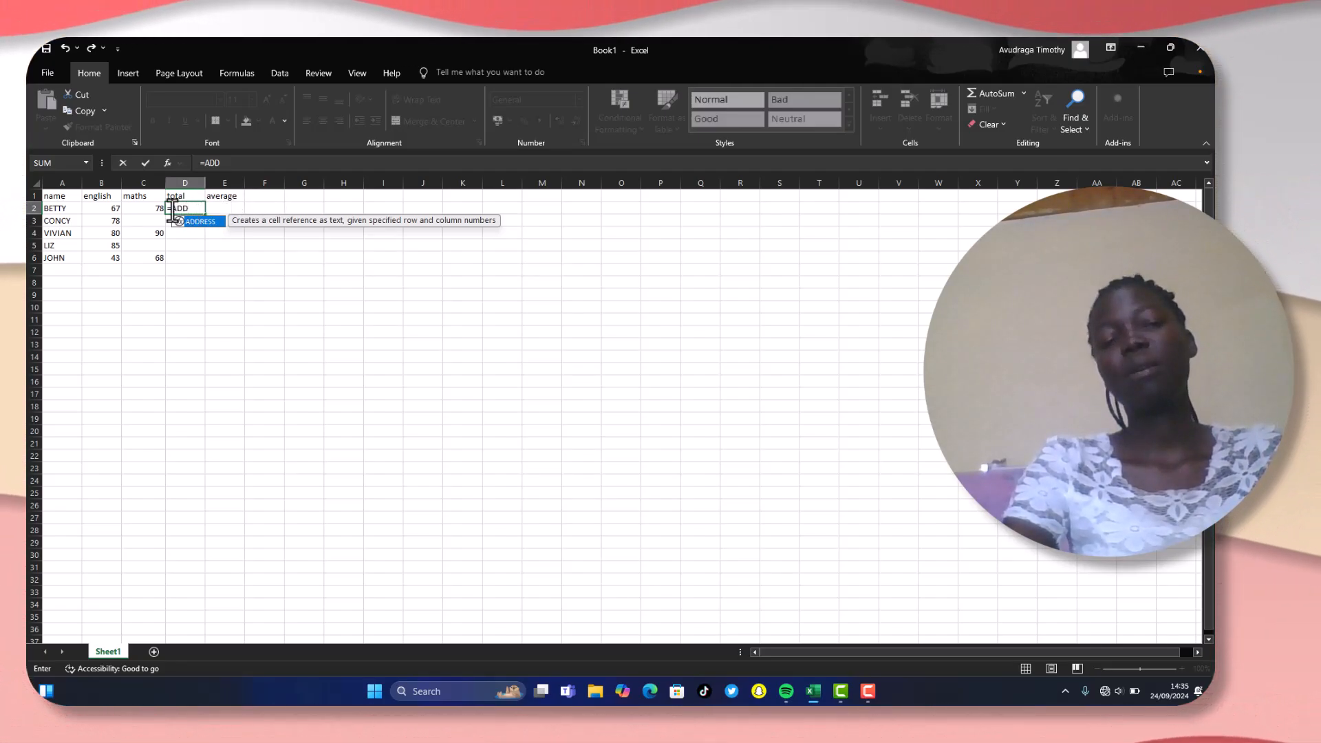
pyautogui.click(101, 210)
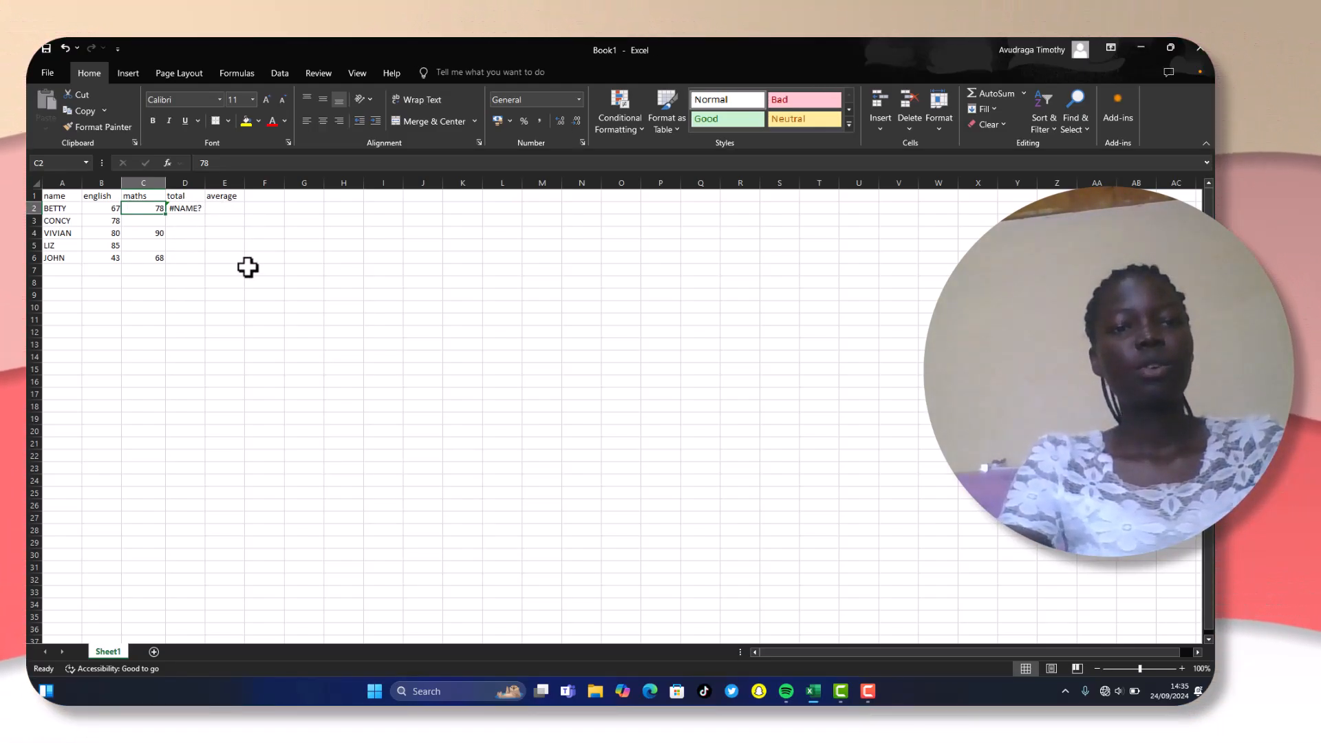
# - Replace the formula in D2 with =SUM, without any cell references
pyautogui.click(188, 208)
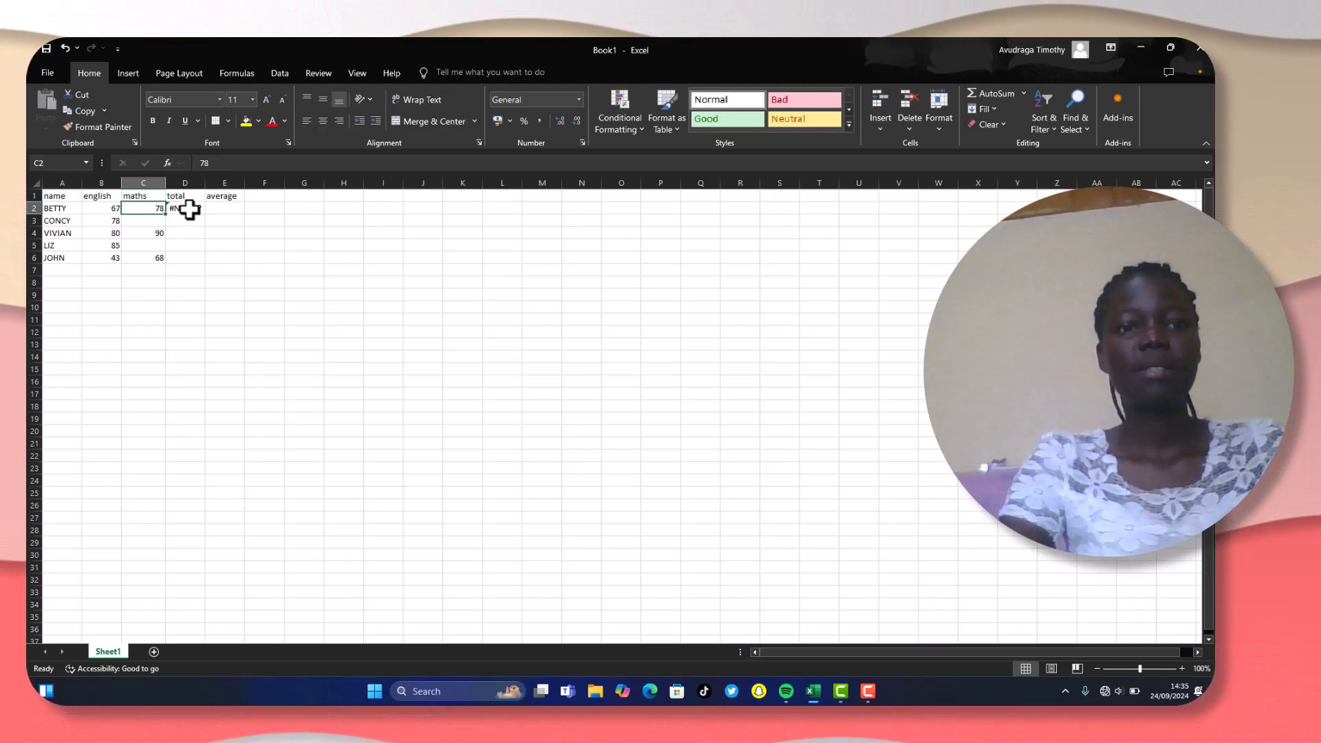
pyautogui.press('BackSpace')
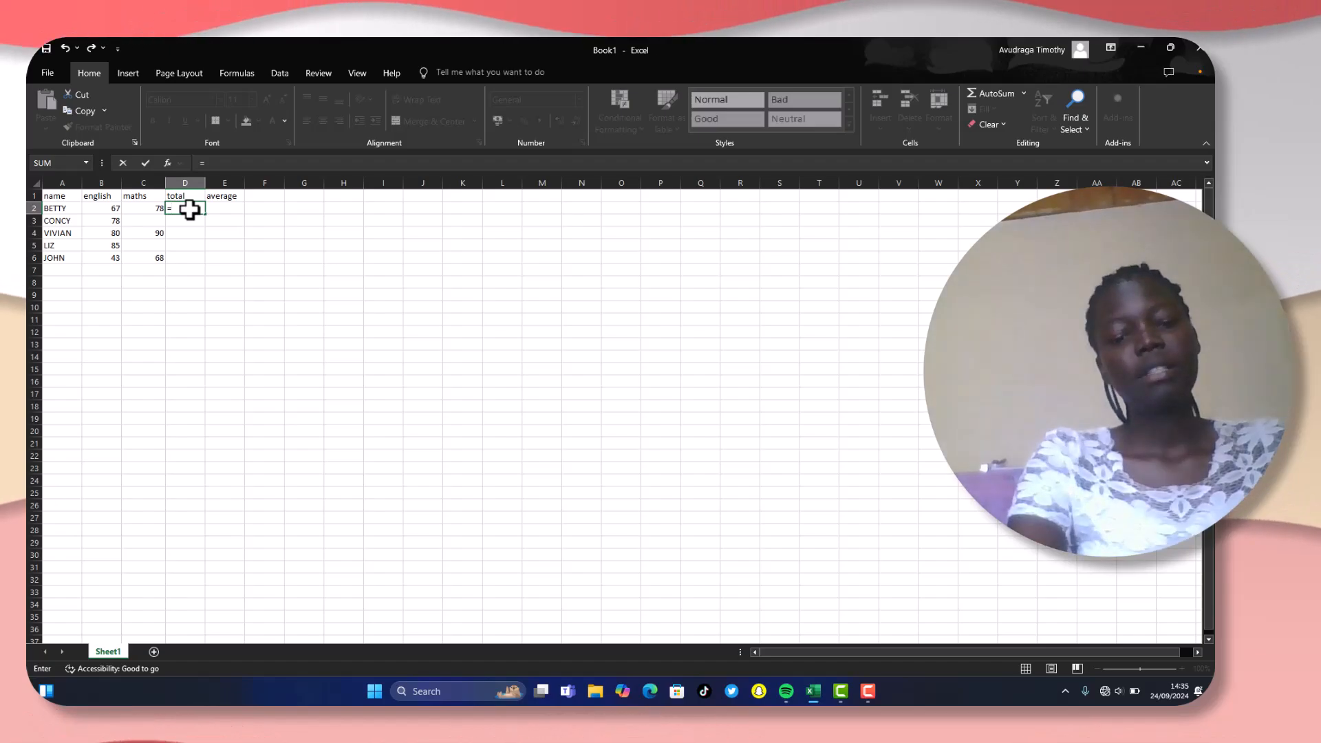
pyautogui.write('=SUM')
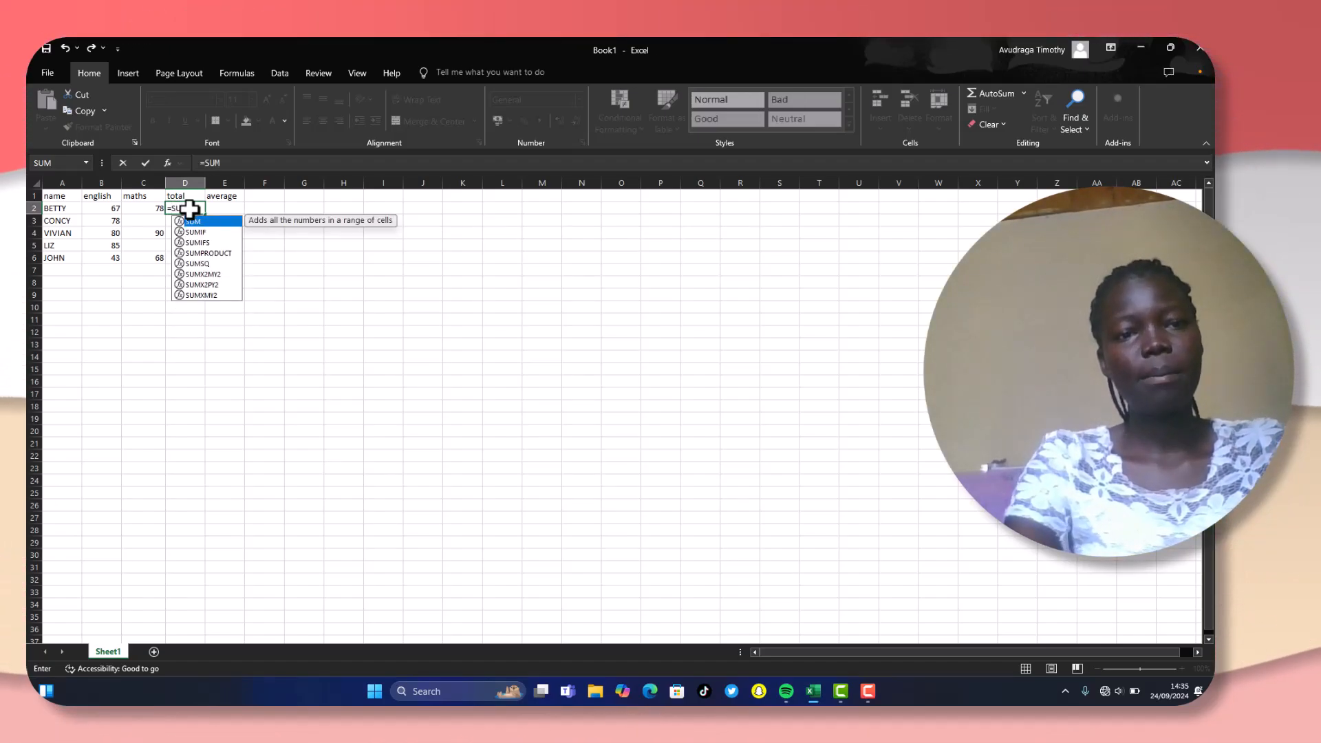
pyautogui.click(99, 207)
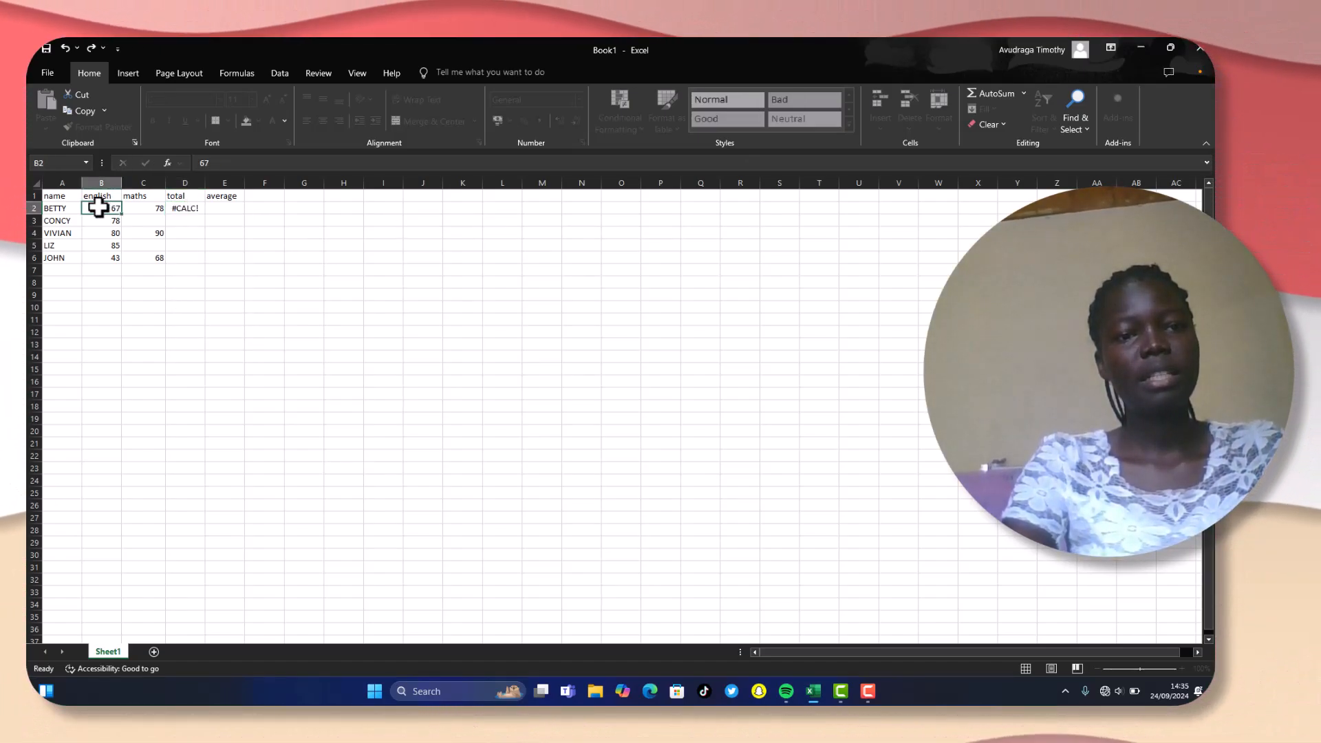
pyautogui.click(152, 208)
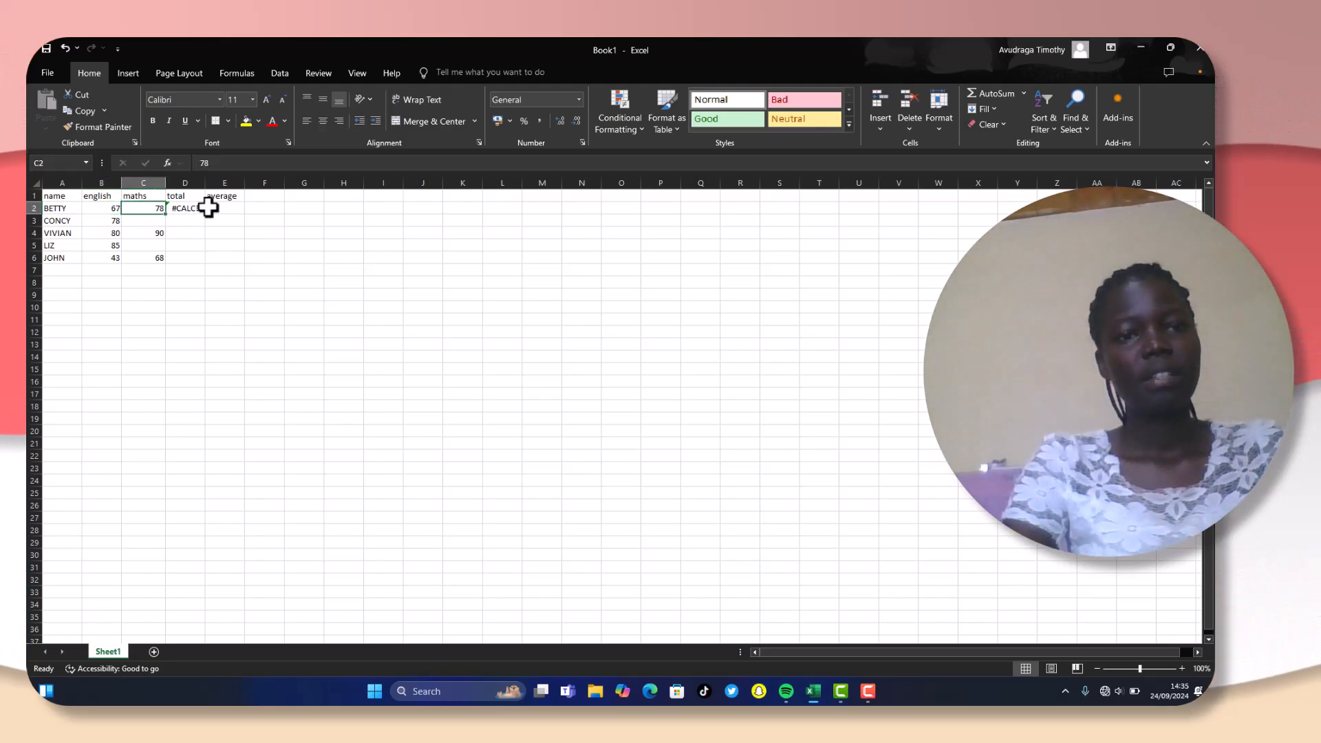
# - Replace the formula in D2 with =SUM(B2:C2) to add the English and maths marks
pyautogui.click(187, 207)
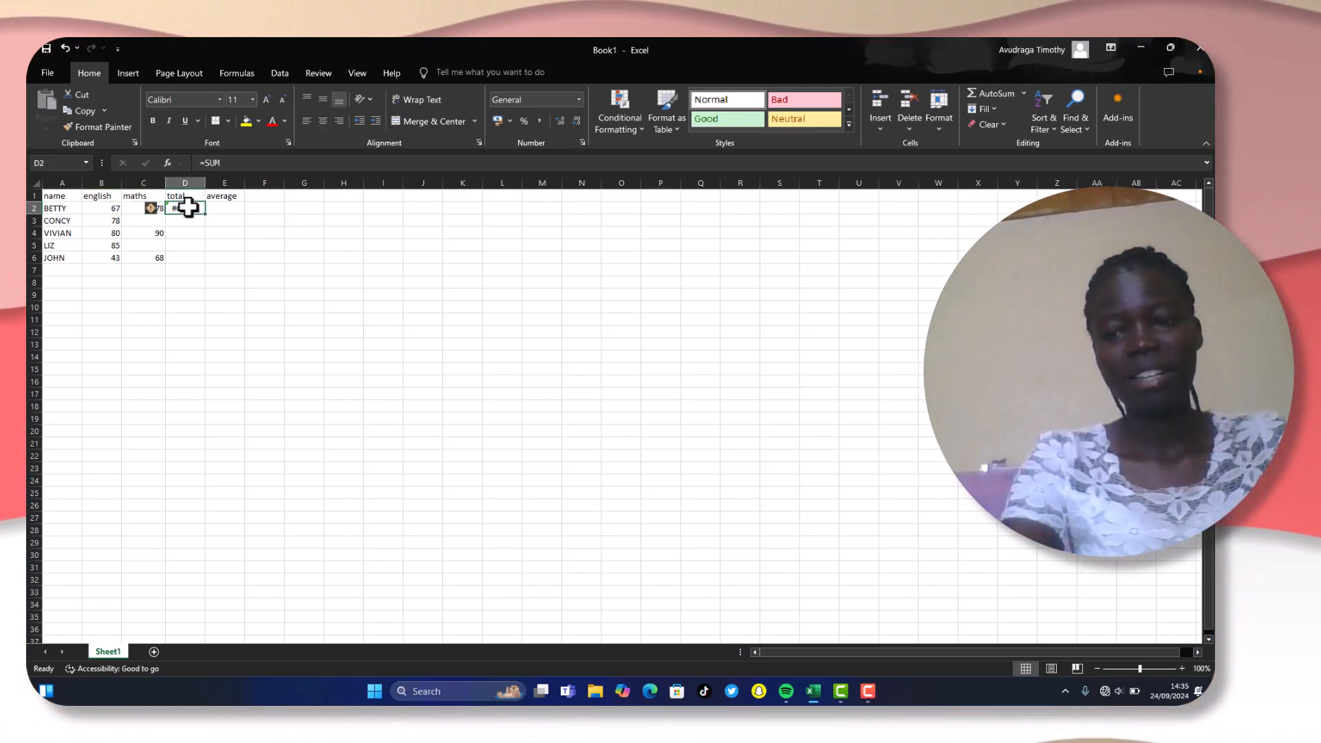
pyautogui.press('BackSpace')
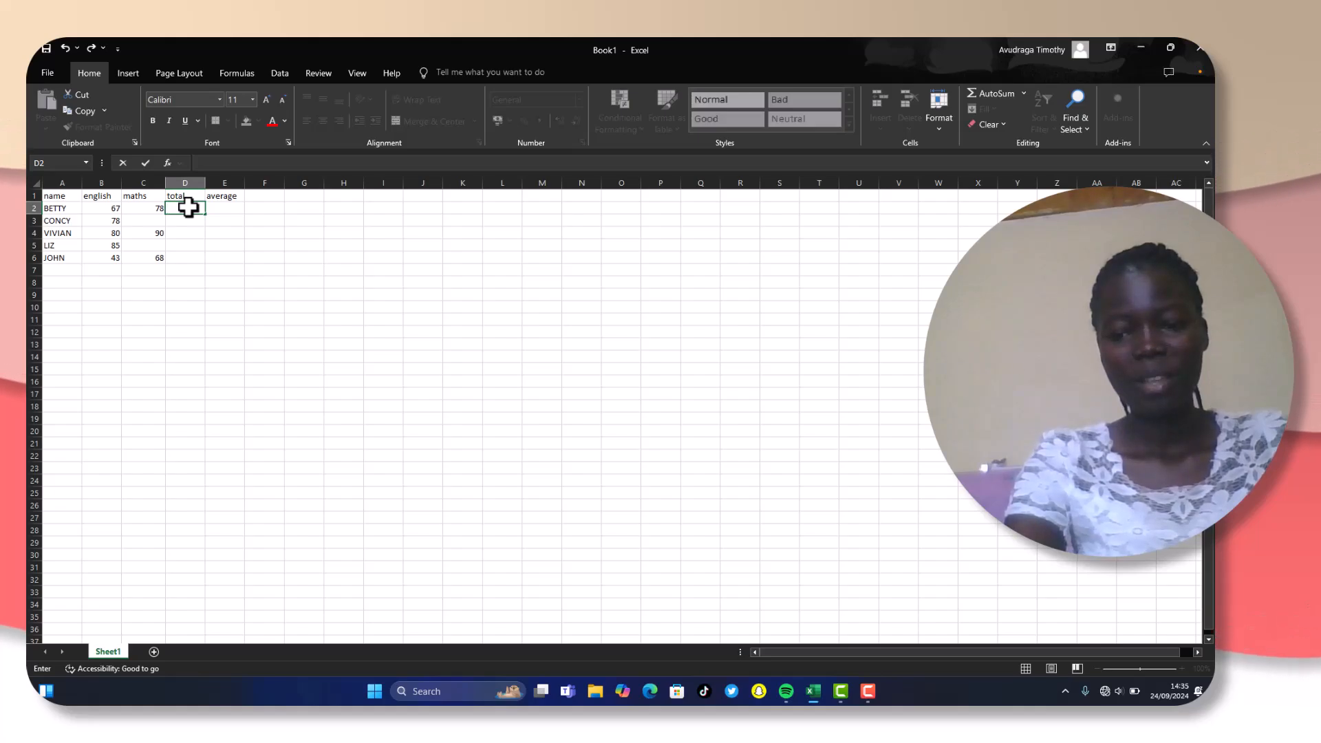
pyautogui.write('=')
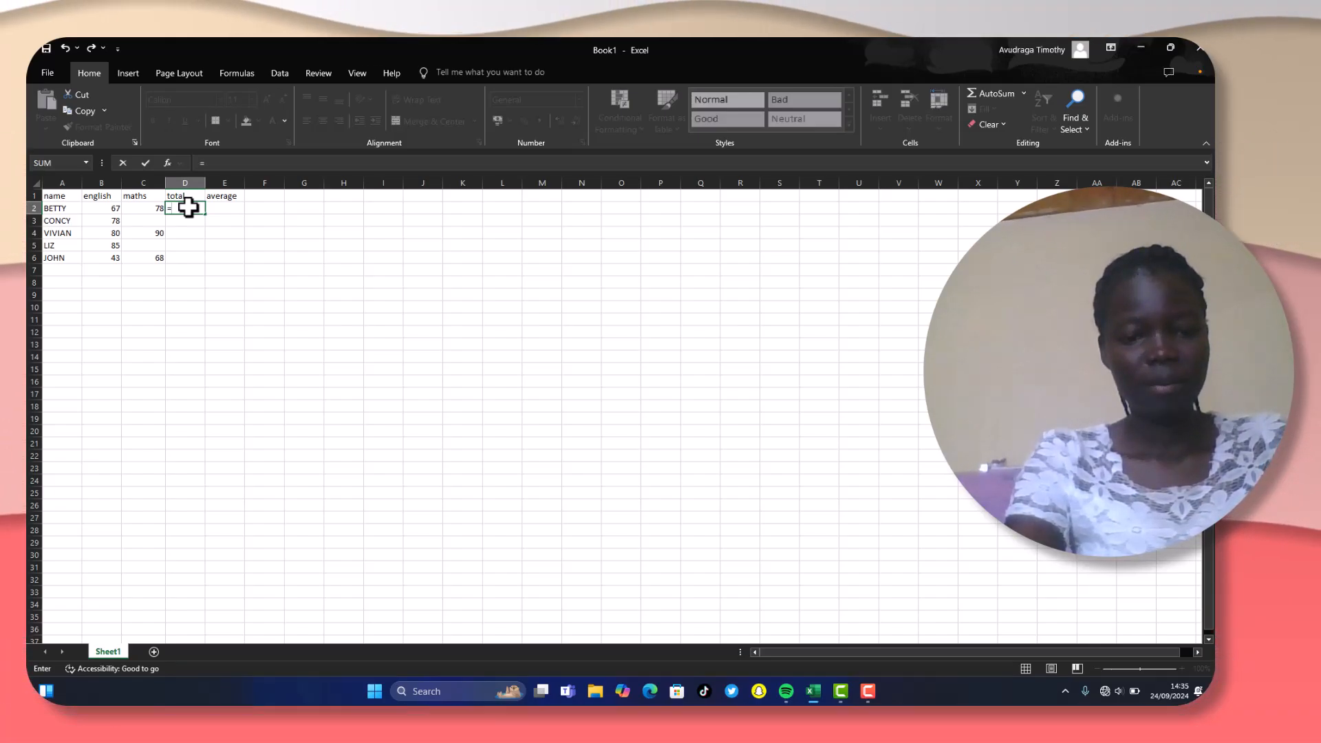
pyautogui.write('SU')
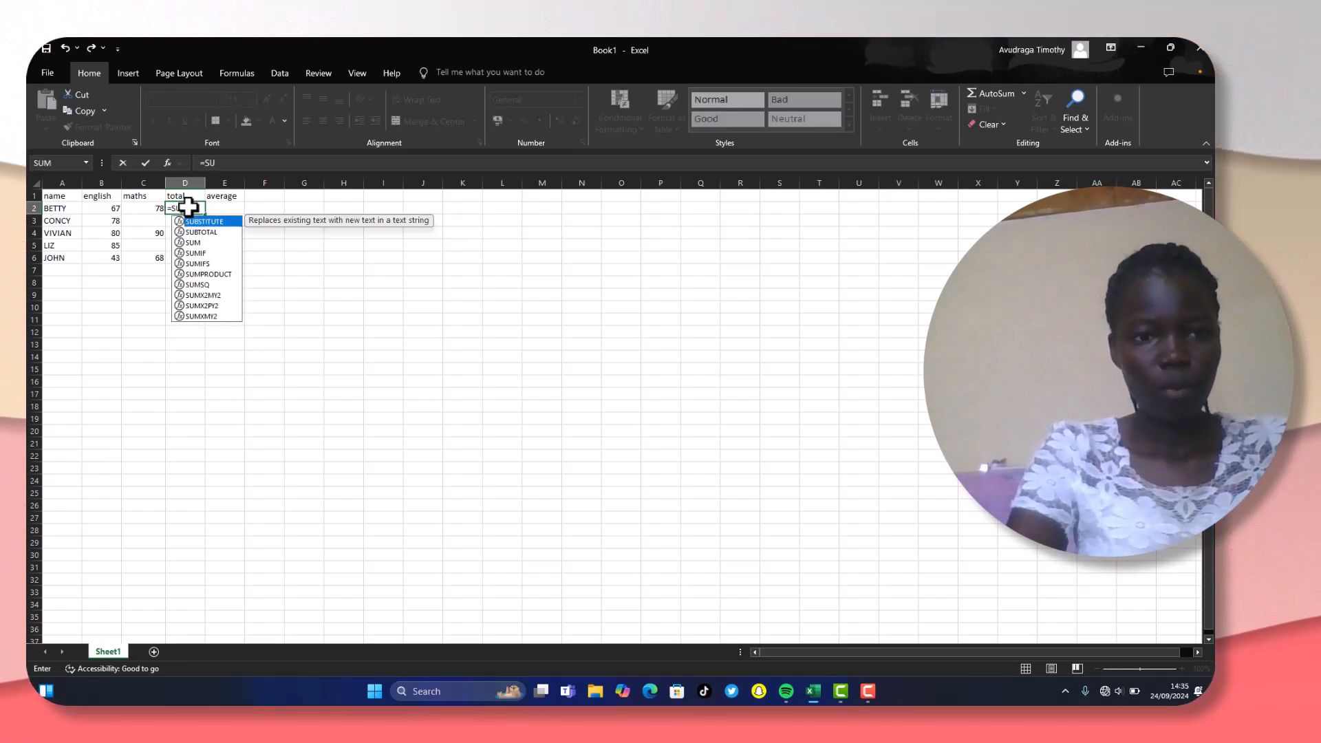
pyautogui.write('M(')
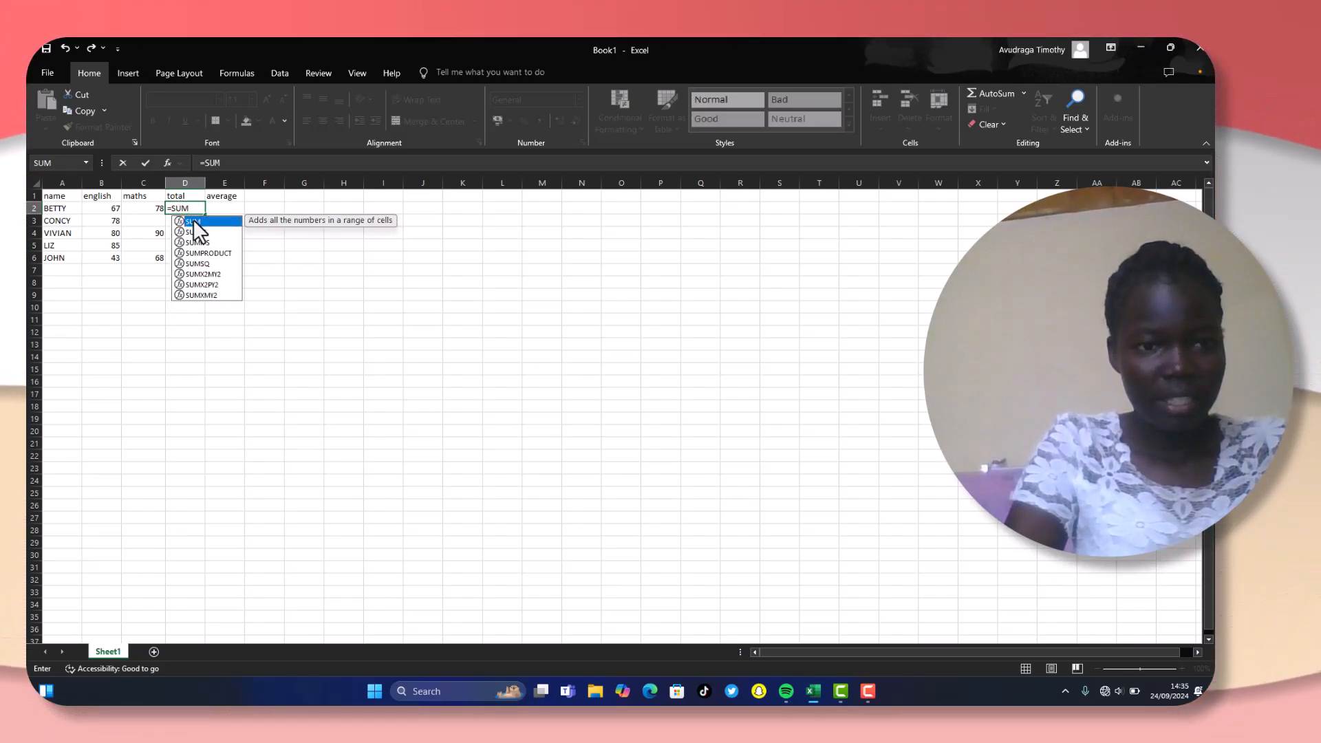
pyautogui.doubleClick(194, 222)
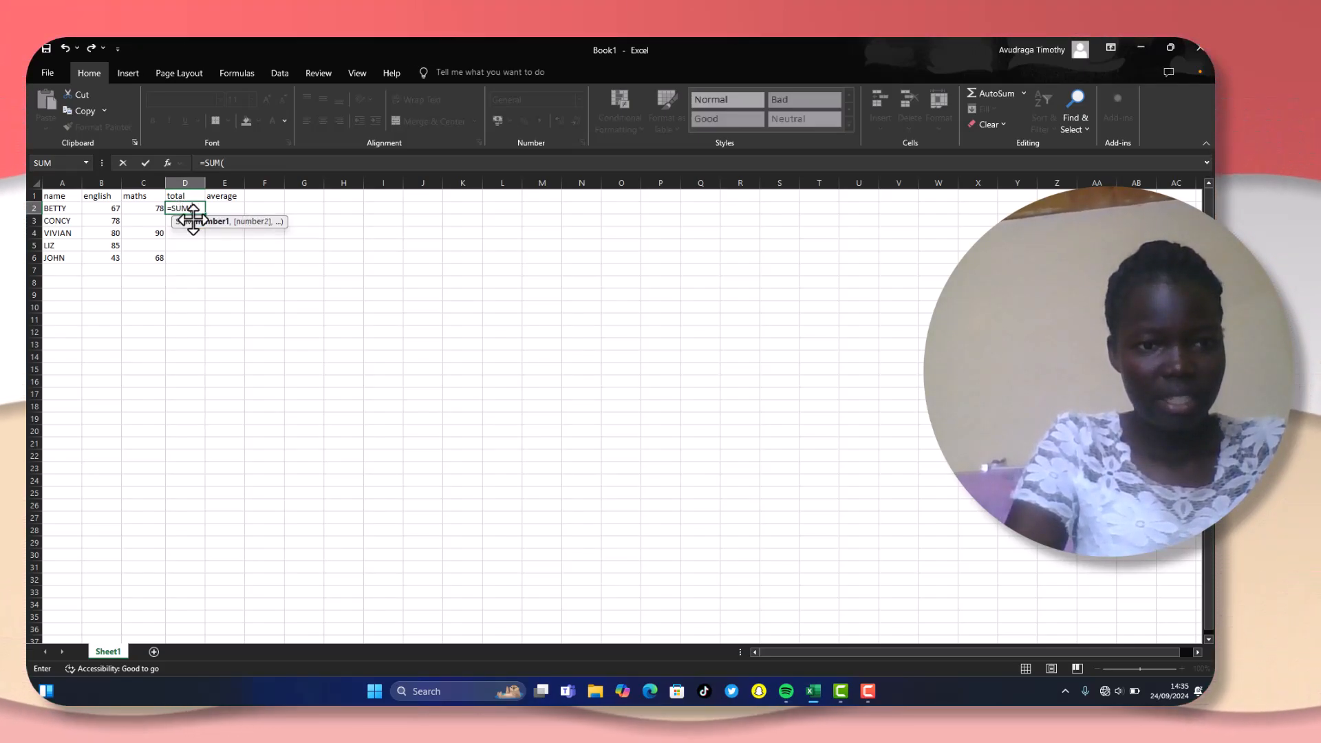
pyautogui.click(98, 205)
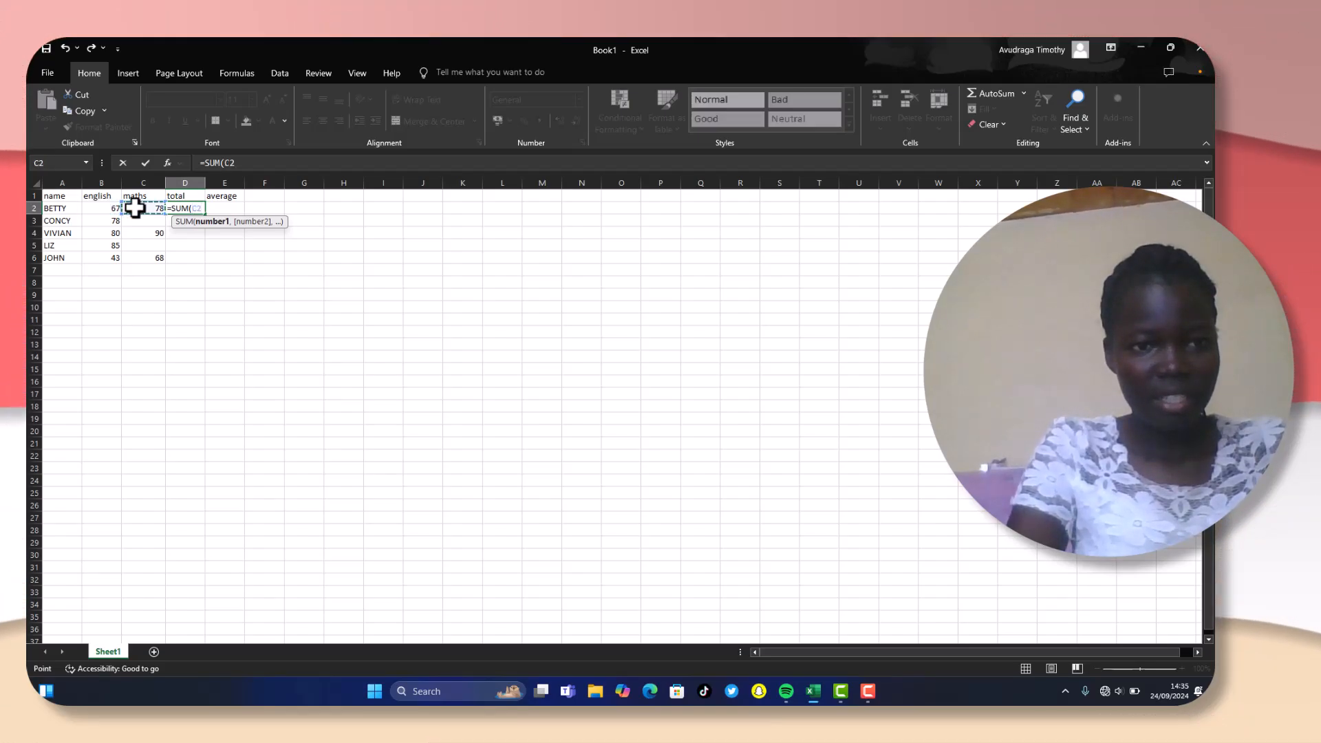
pyautogui.click(99, 208)
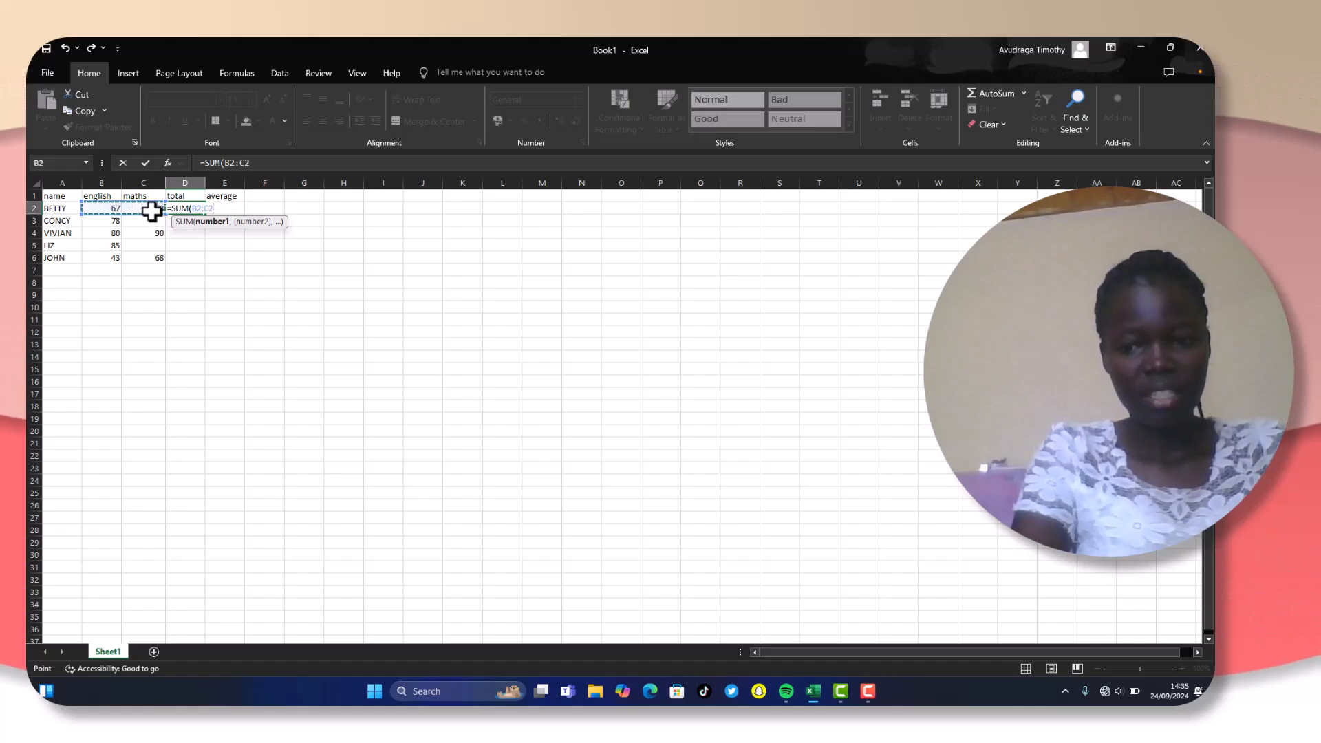
pyautogui.press('Return')
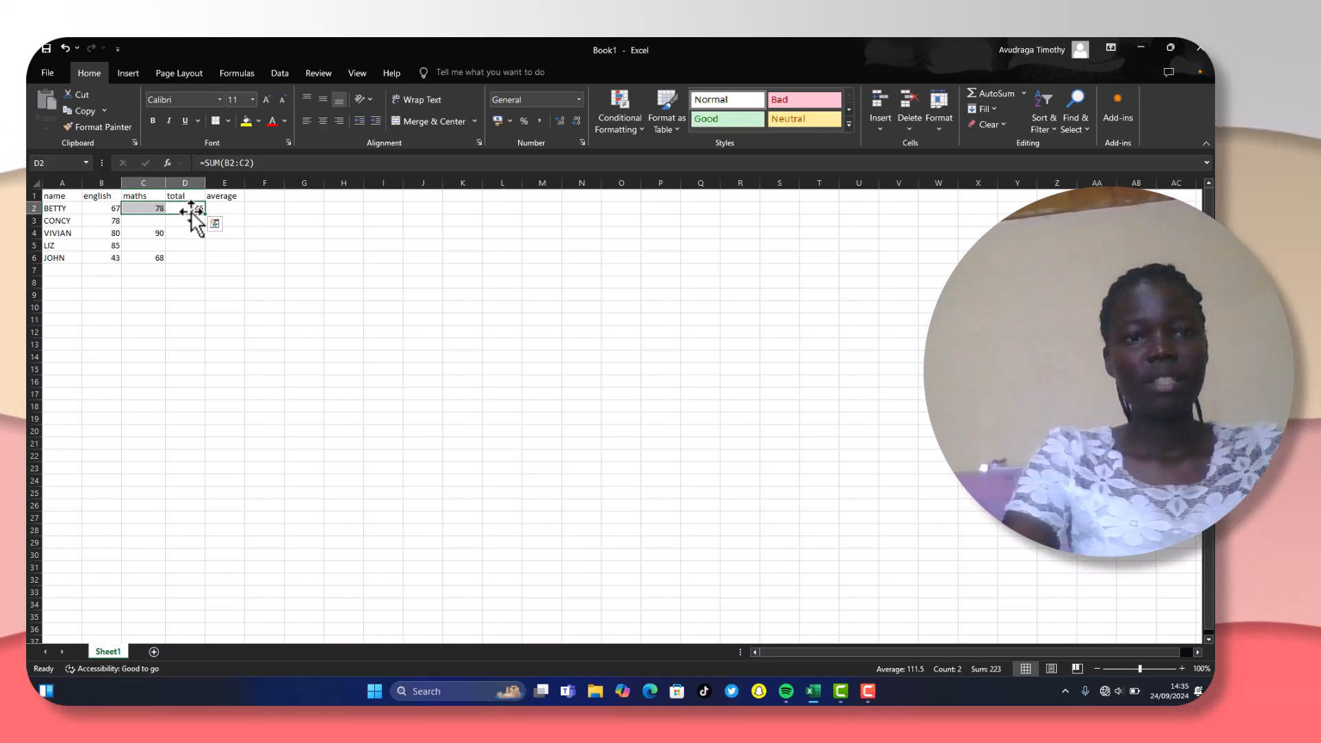
# - Undo the formula entries in the total cell D2 until the cell is empty
pyautogui.click(201, 245)
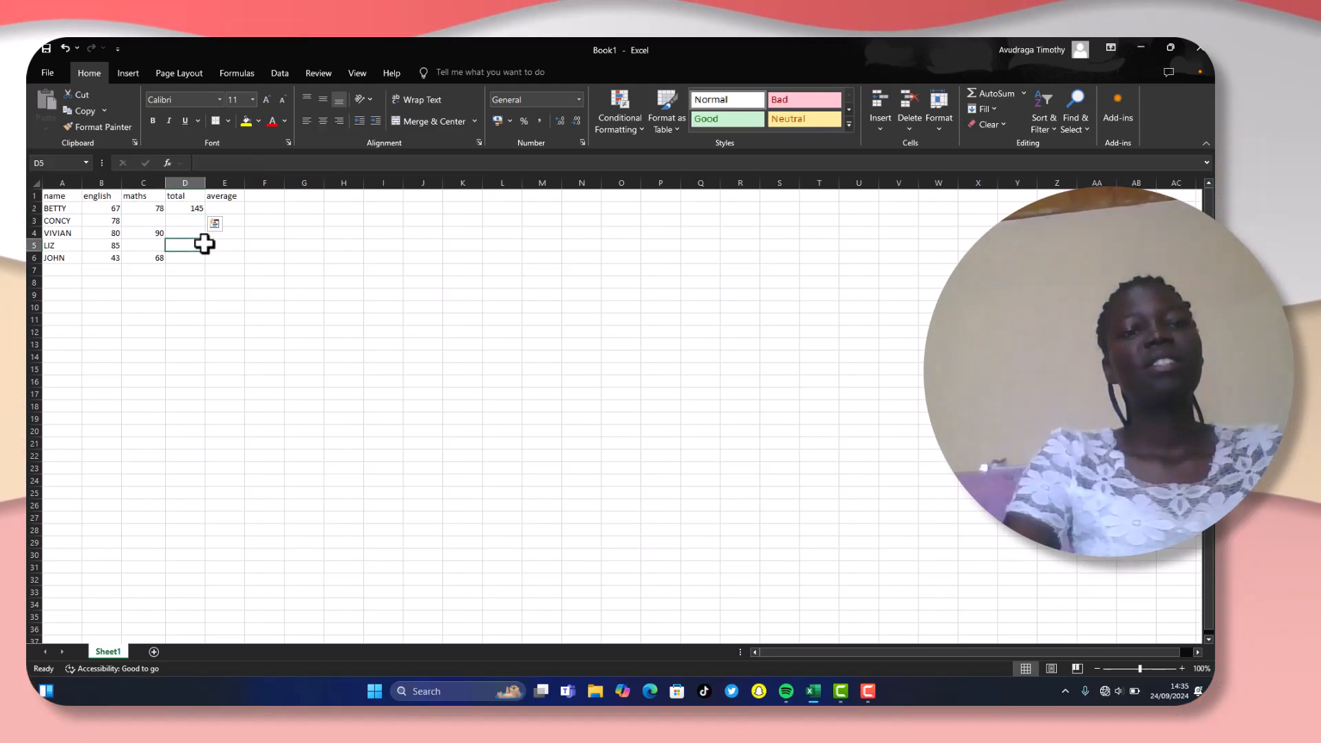
pyautogui.click(64, 49)
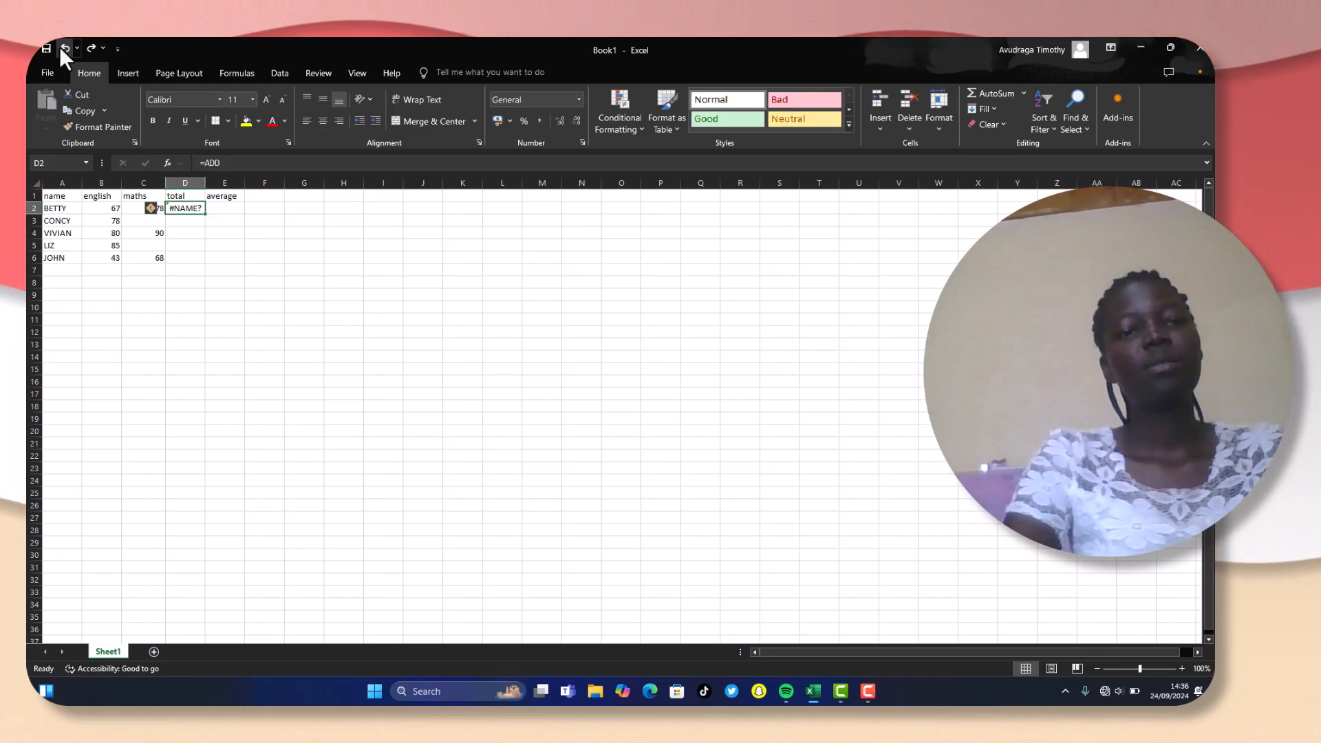
pyautogui.click(61, 50)
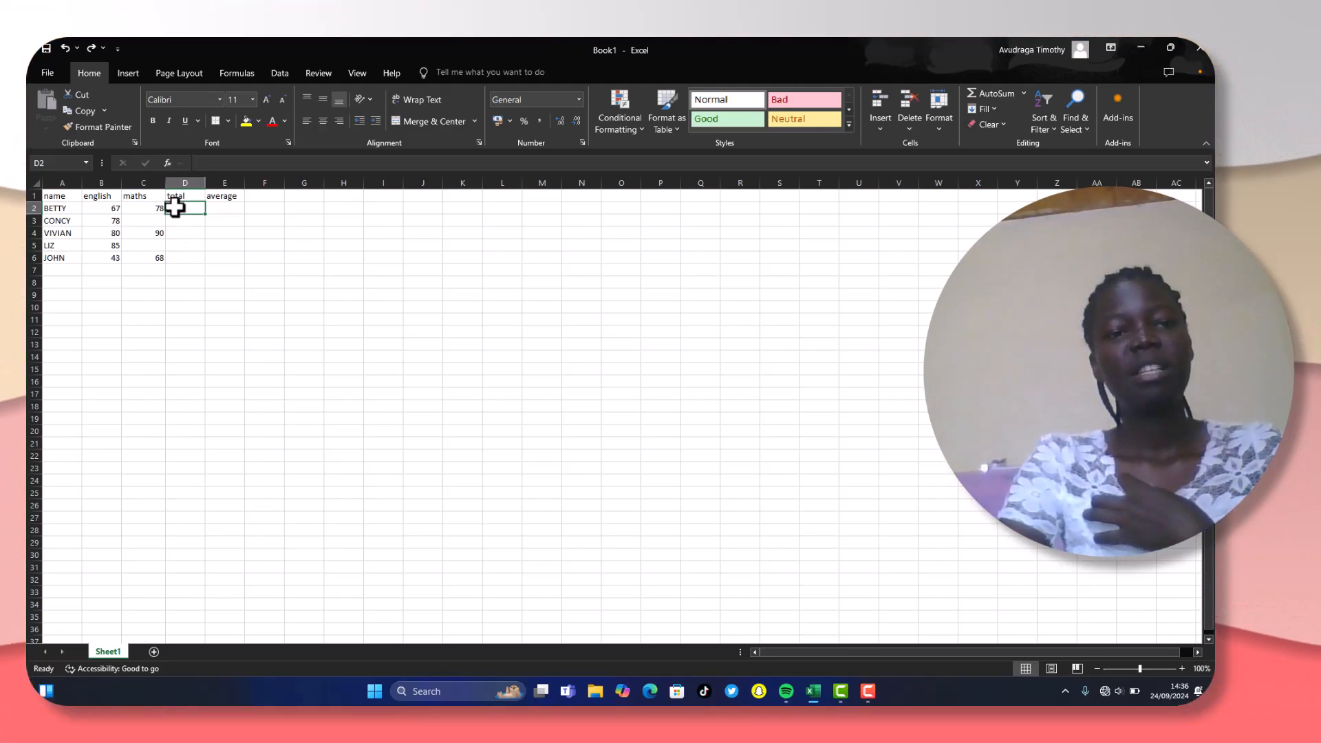
# - Enter =B2/C2 in cell D2 and fill the formula down the total column to D6
pyautogui.write('=')
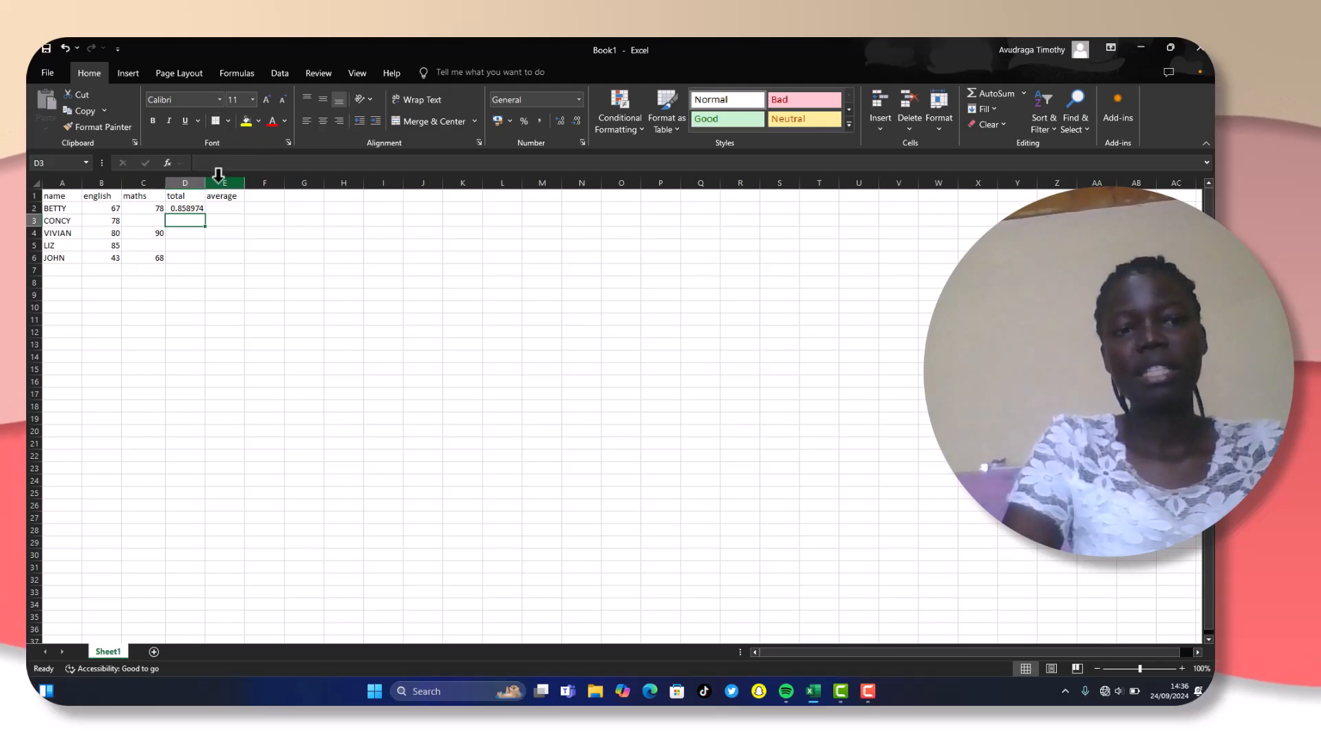
pyautogui.click(184, 208)
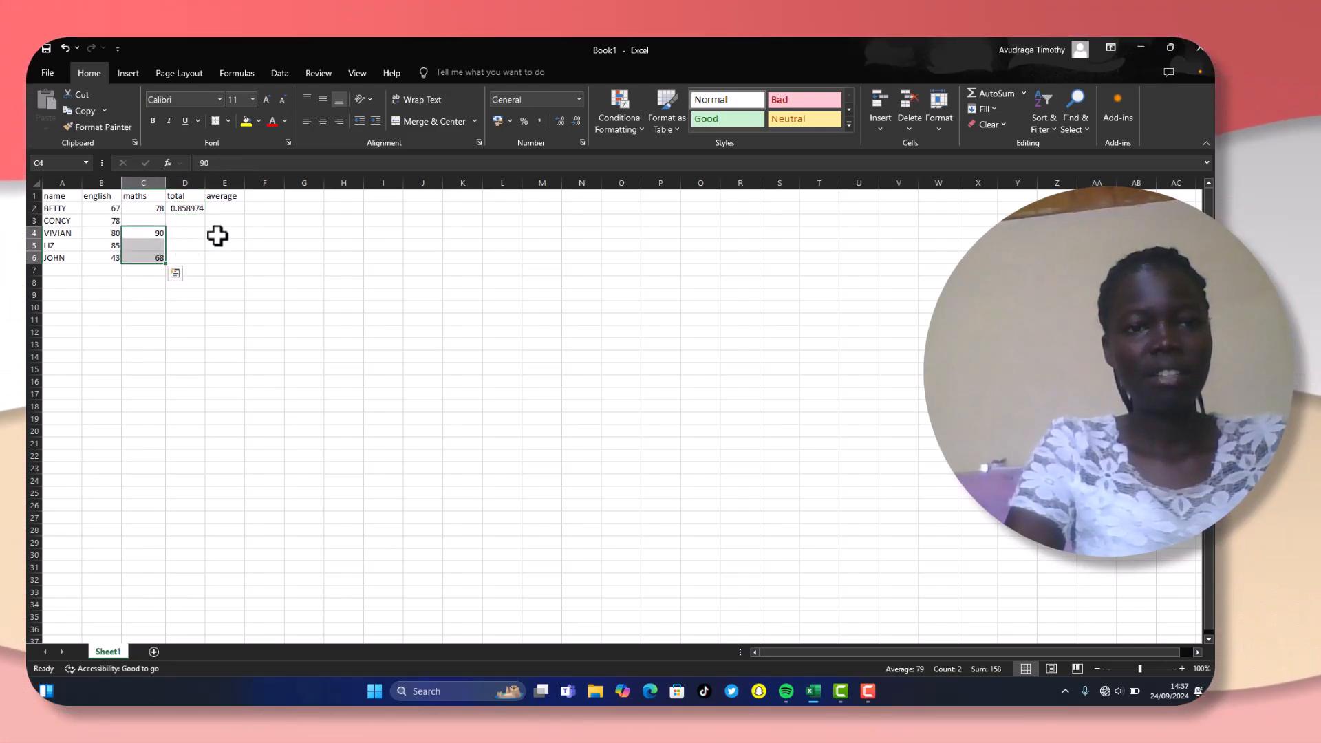
pyautogui.click(197, 208)
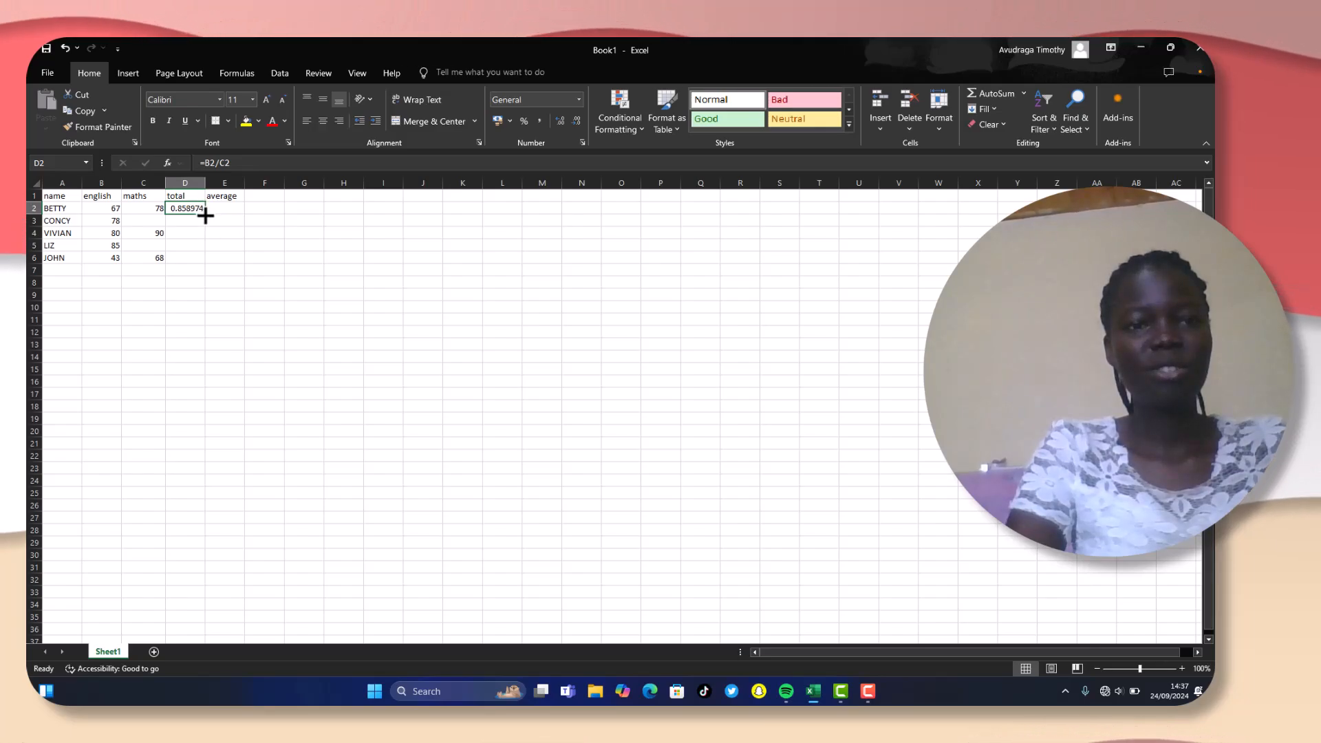
pyautogui.moveTo(207, 216); pyautogui.dragTo(210, 268)
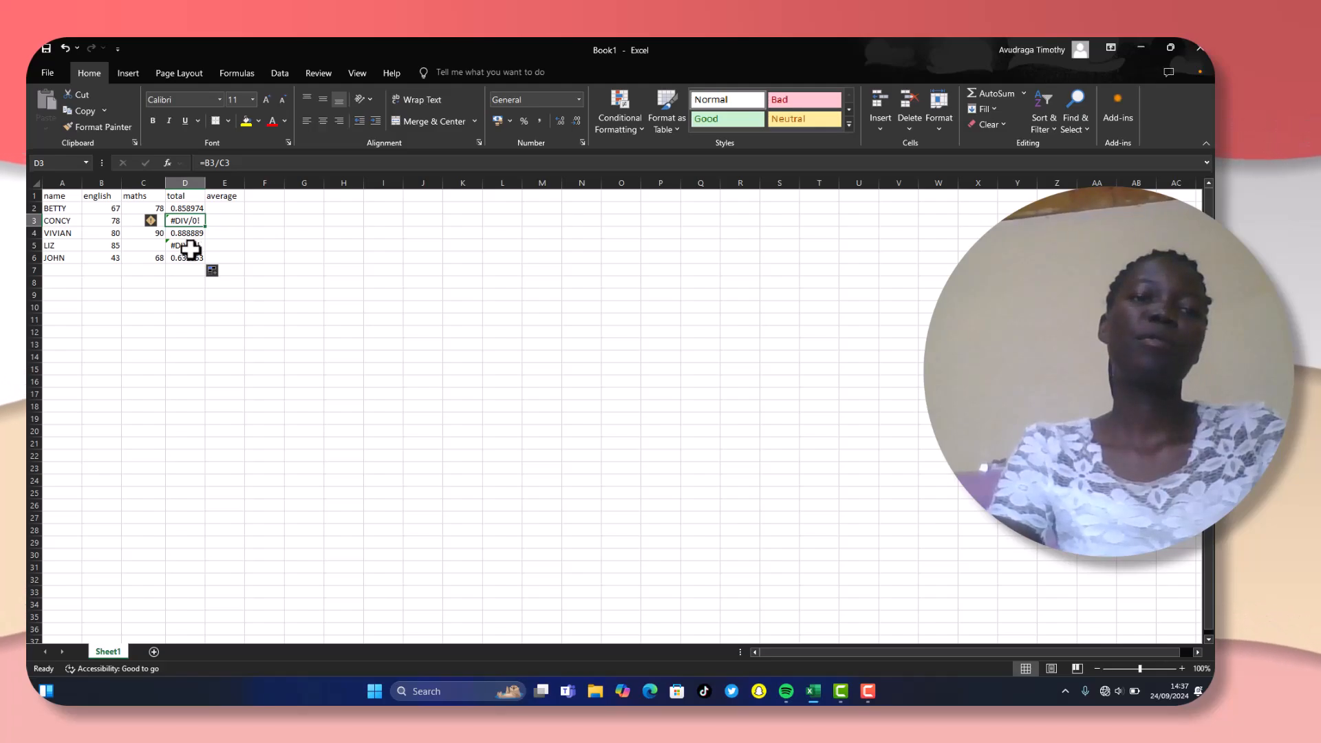
# - Wrap the division in D2 in IFERROR so the formula reads =IFERROR(B2/C2,"")
pyautogui.click(190, 246)
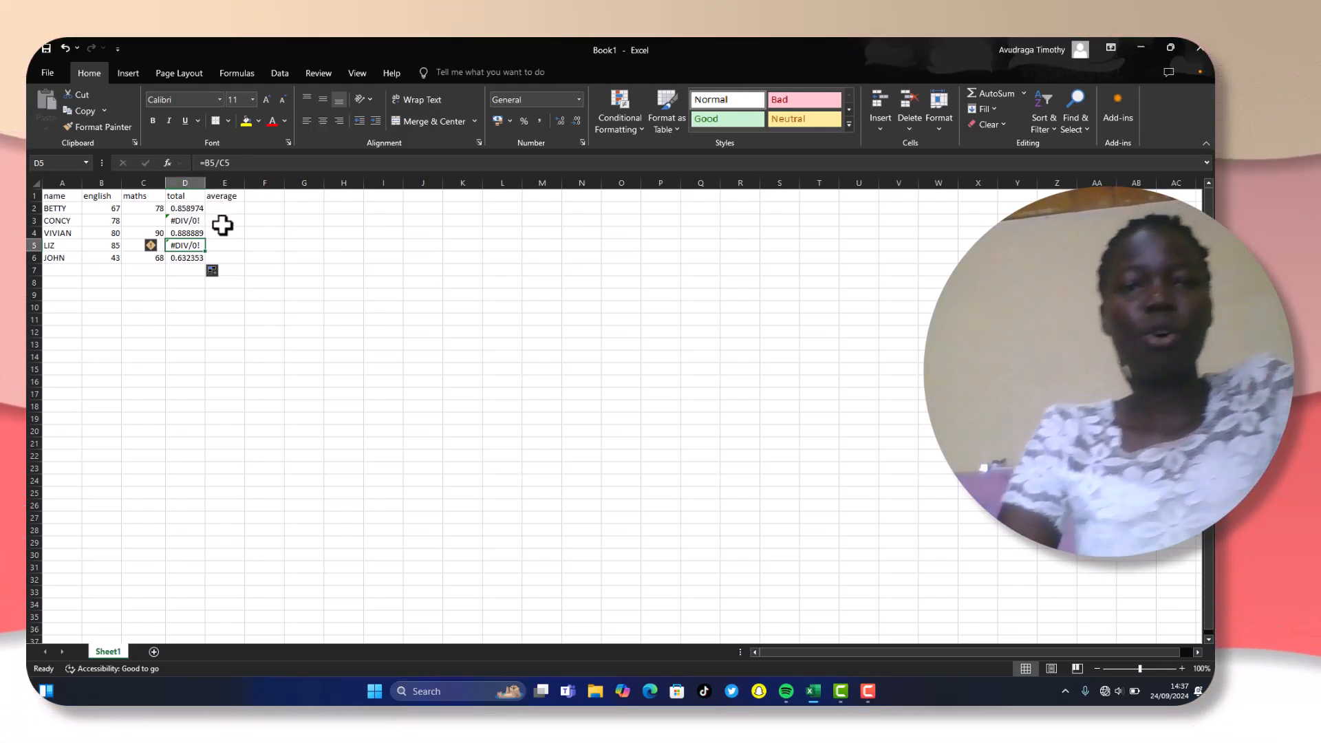
pyautogui.click(151, 220)
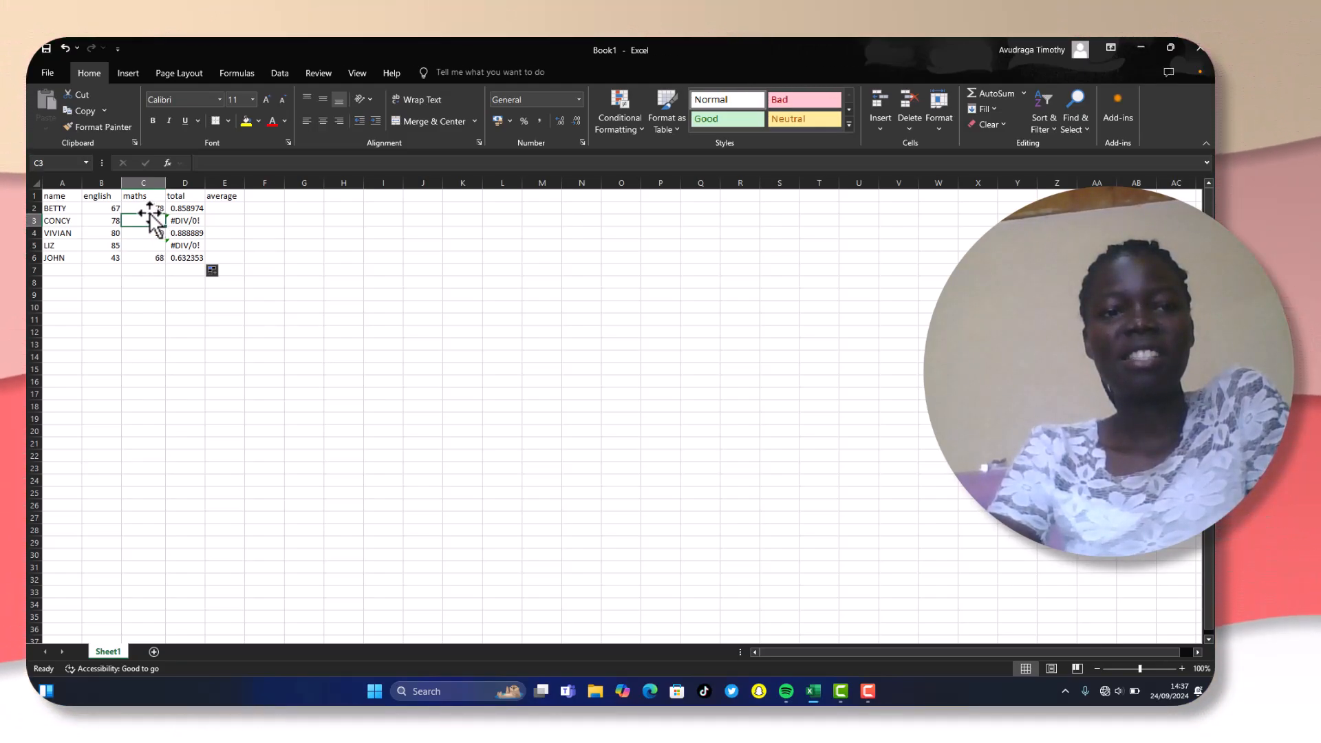
pyautogui.click(189, 208)
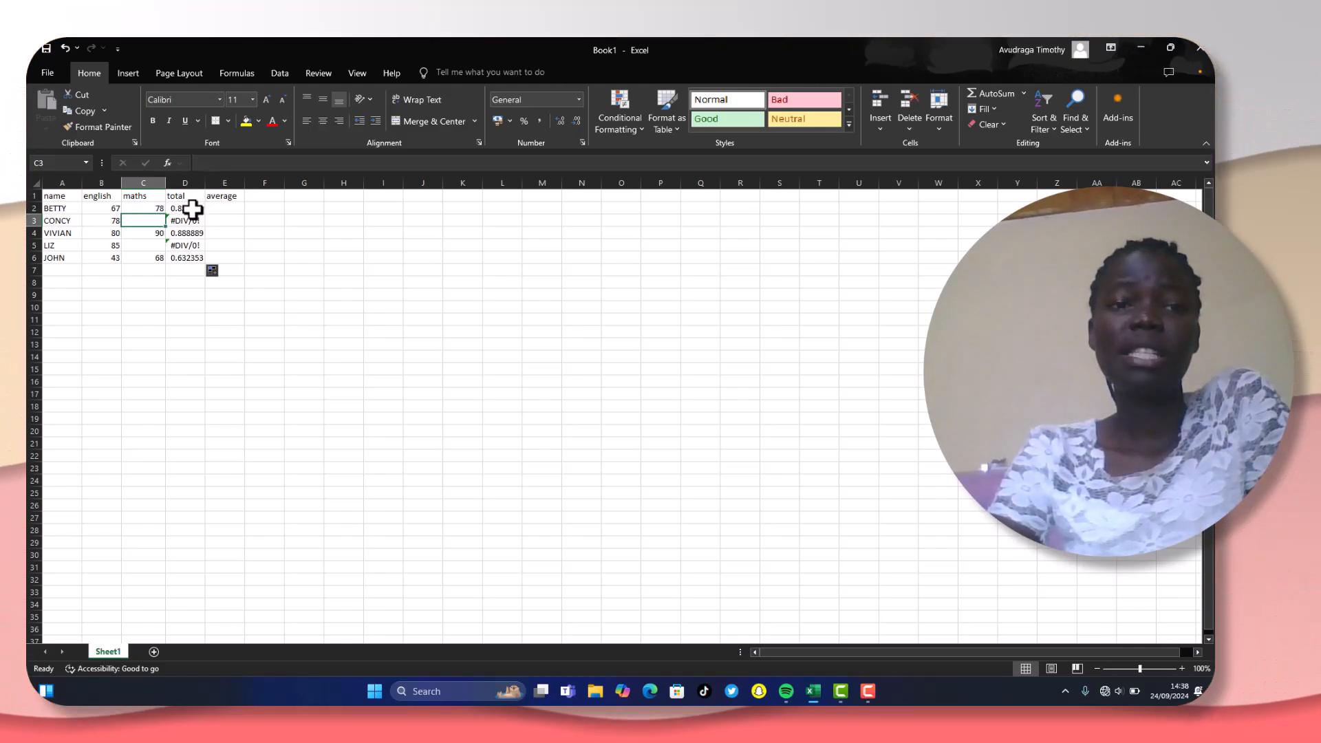
pyautogui.click(205, 165)
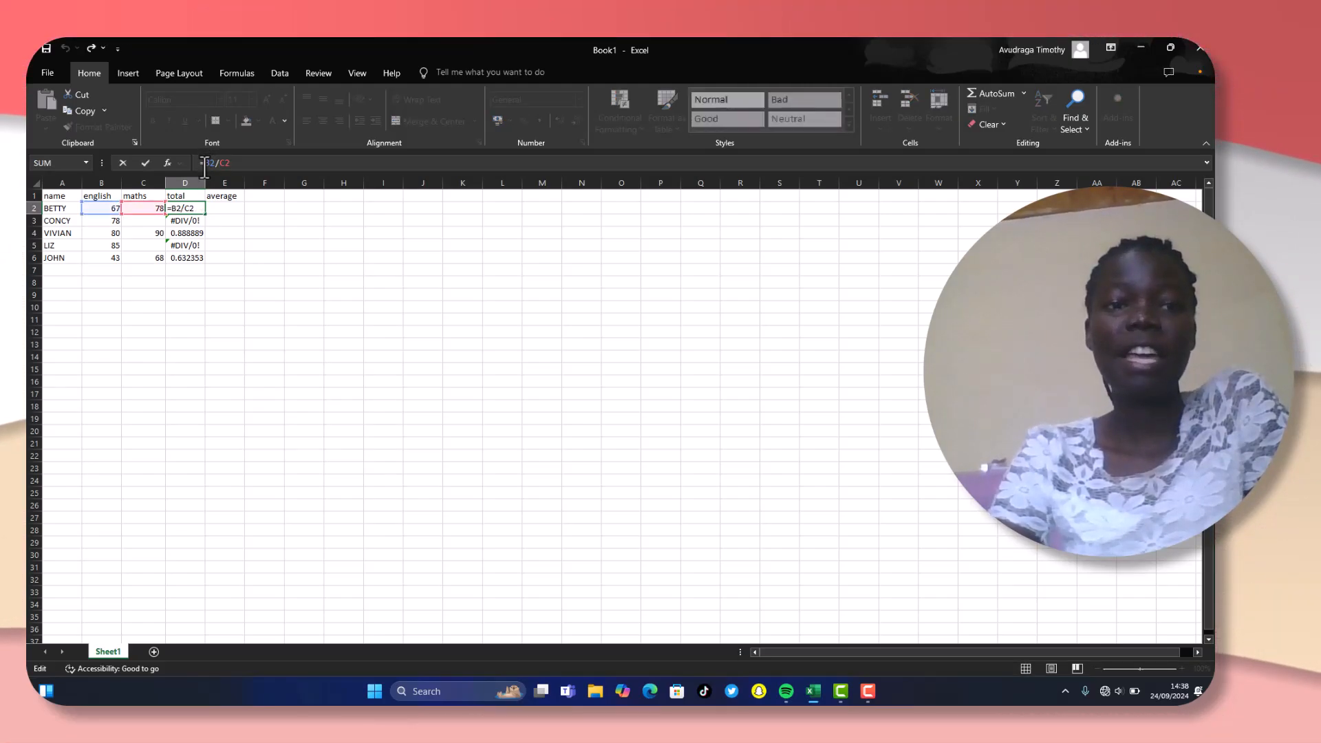
pyautogui.write('IFER')
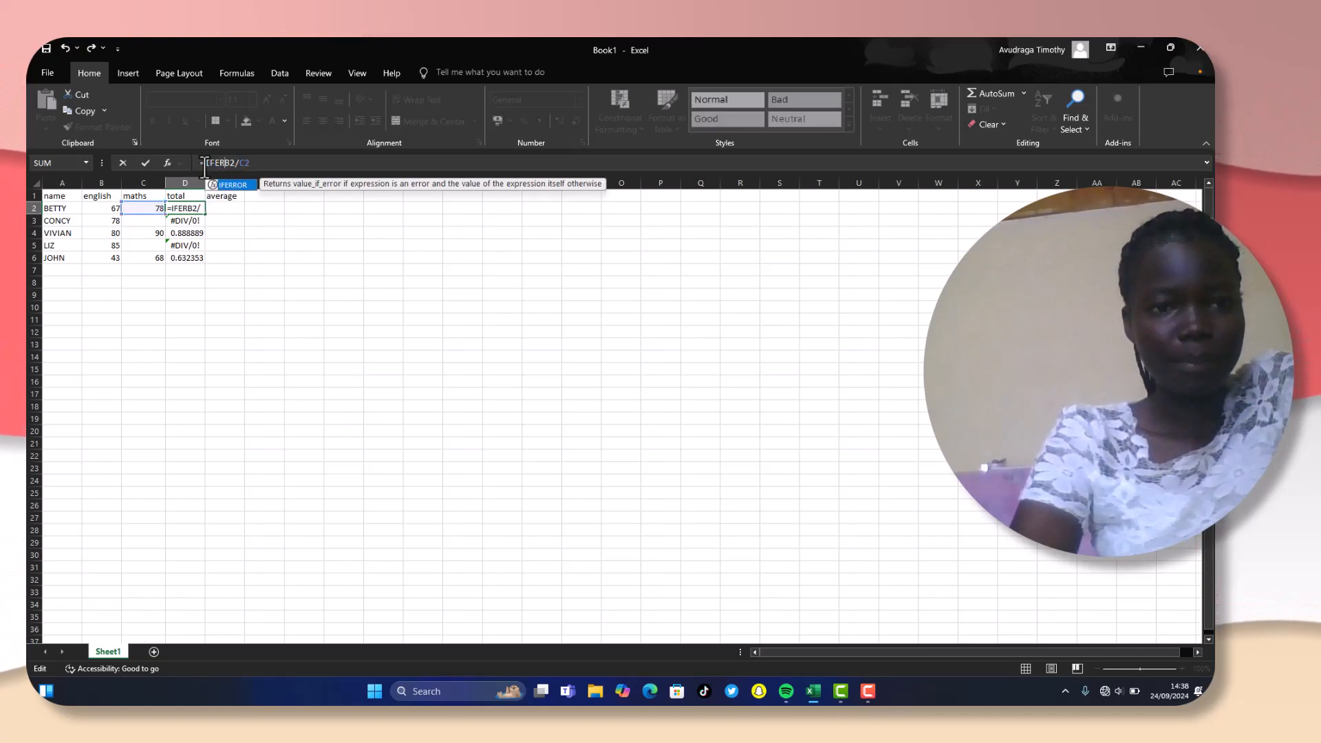
pyautogui.write('R')
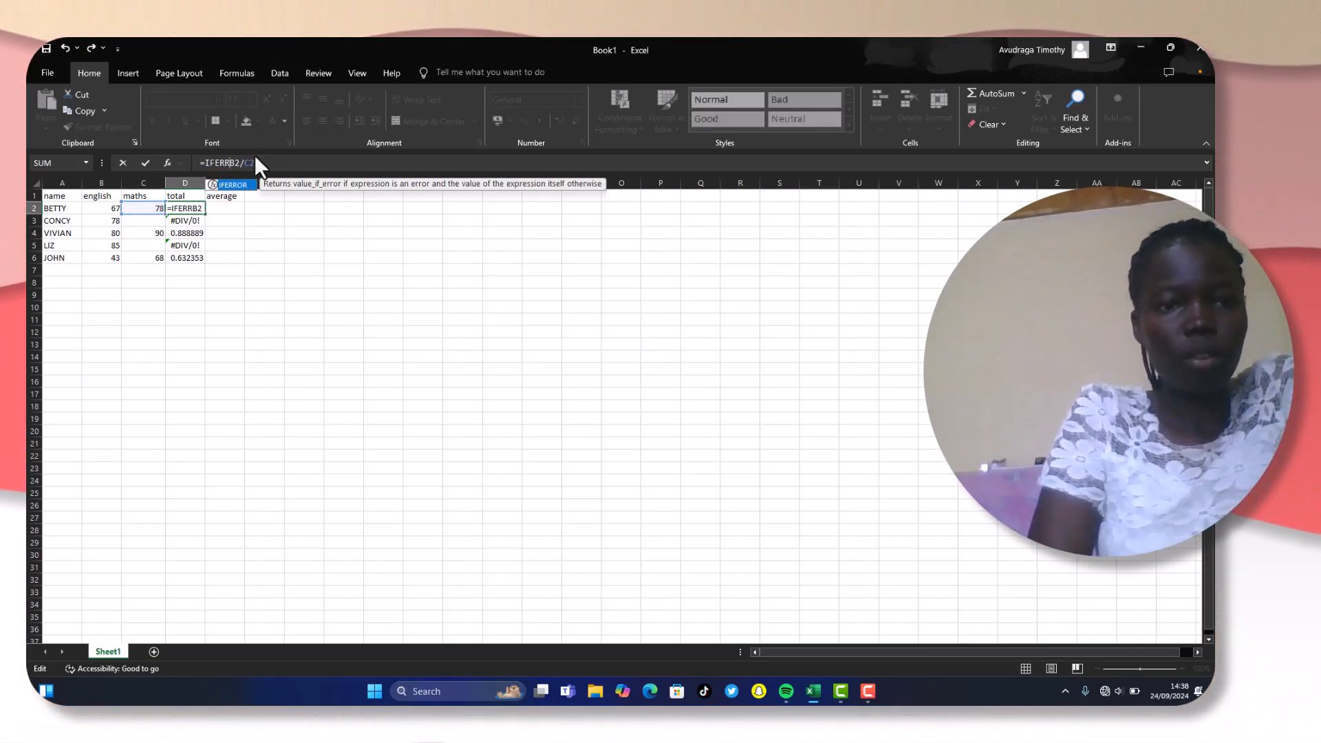
pyautogui.doubleClick(234, 185)
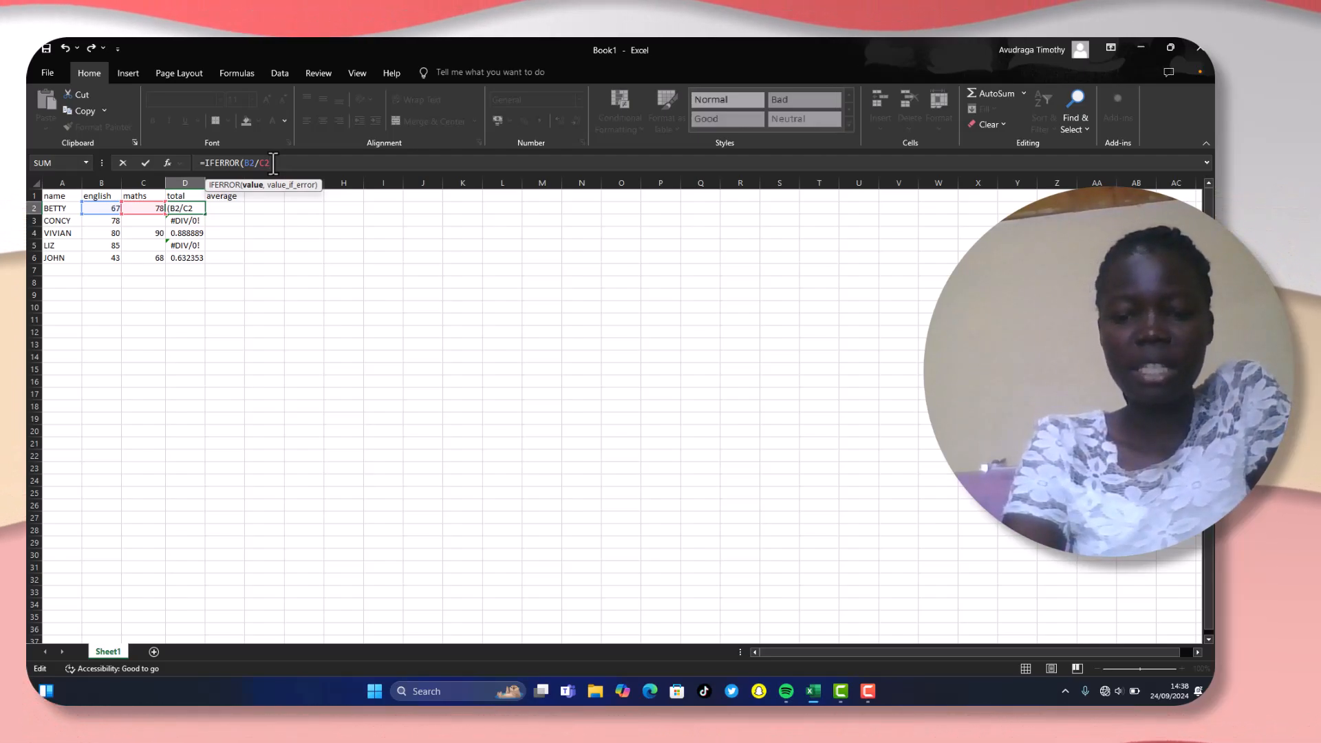
pyautogui.write(',')
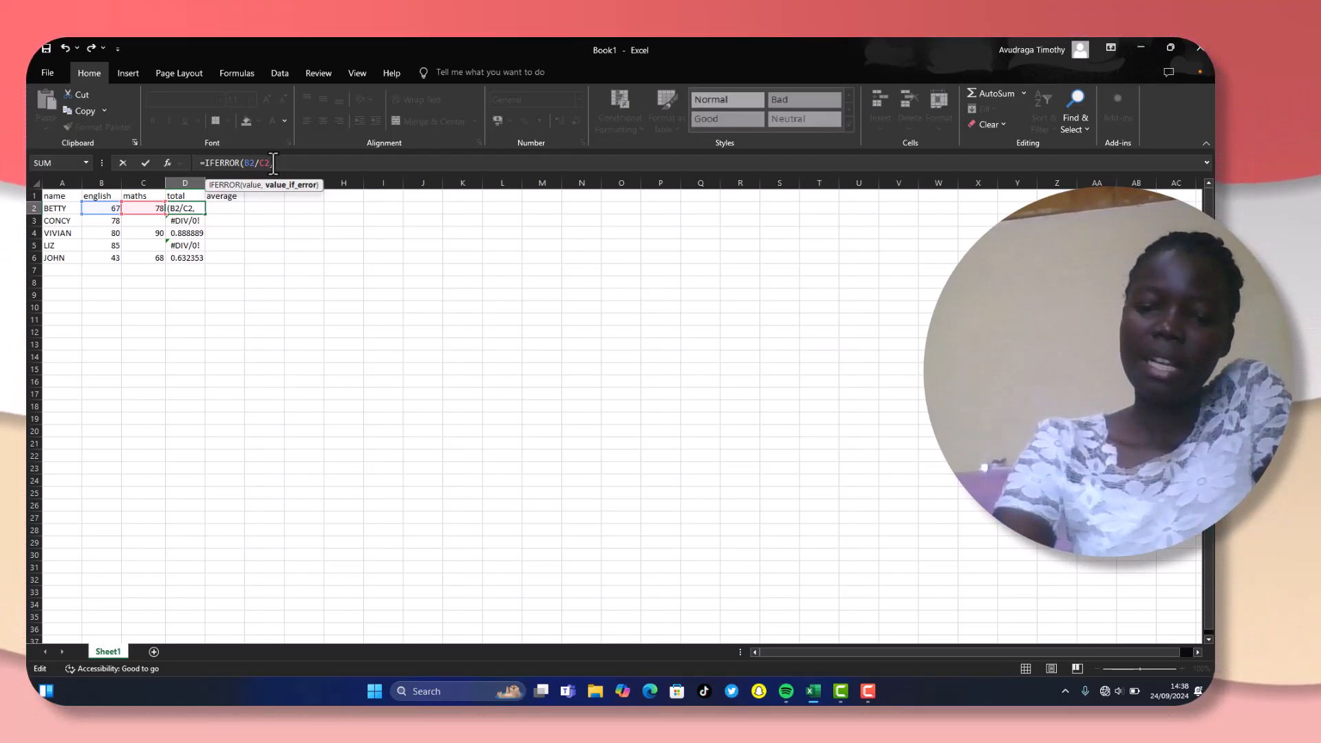
pyautogui.write('""')
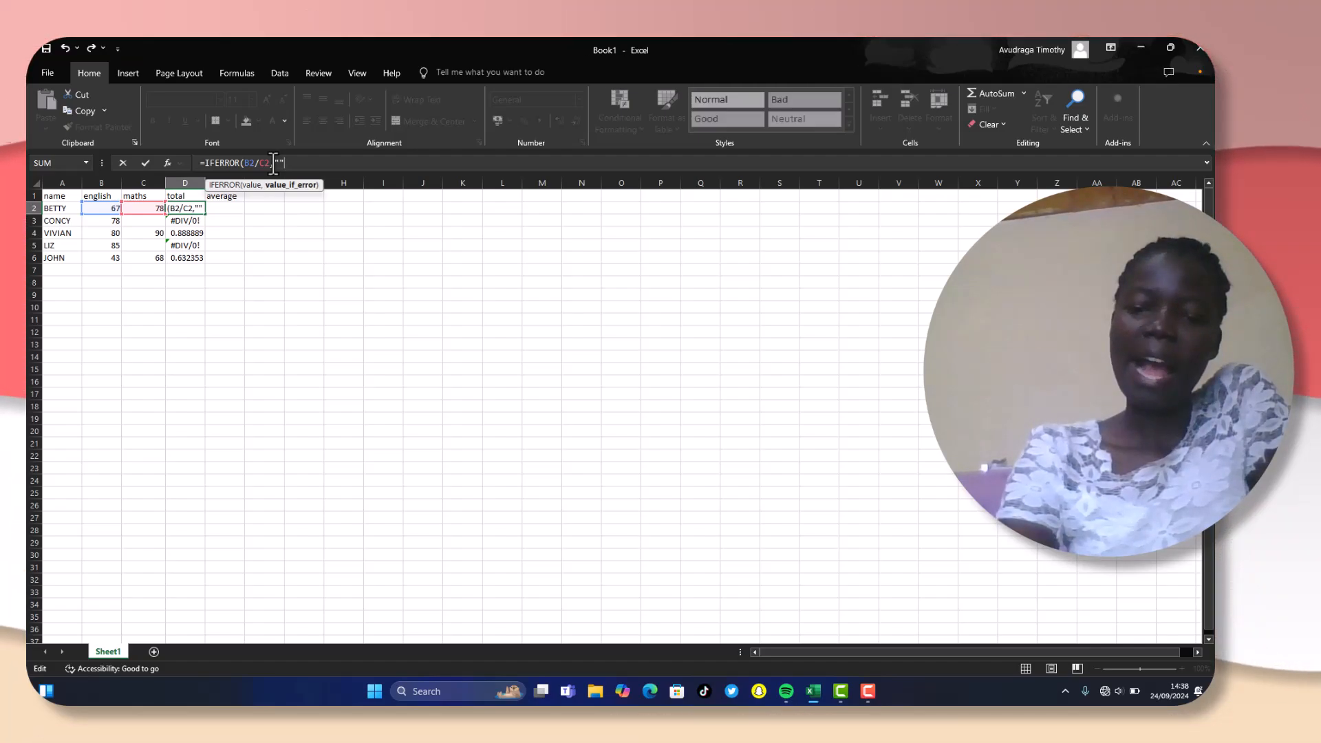
pyautogui.write(')')
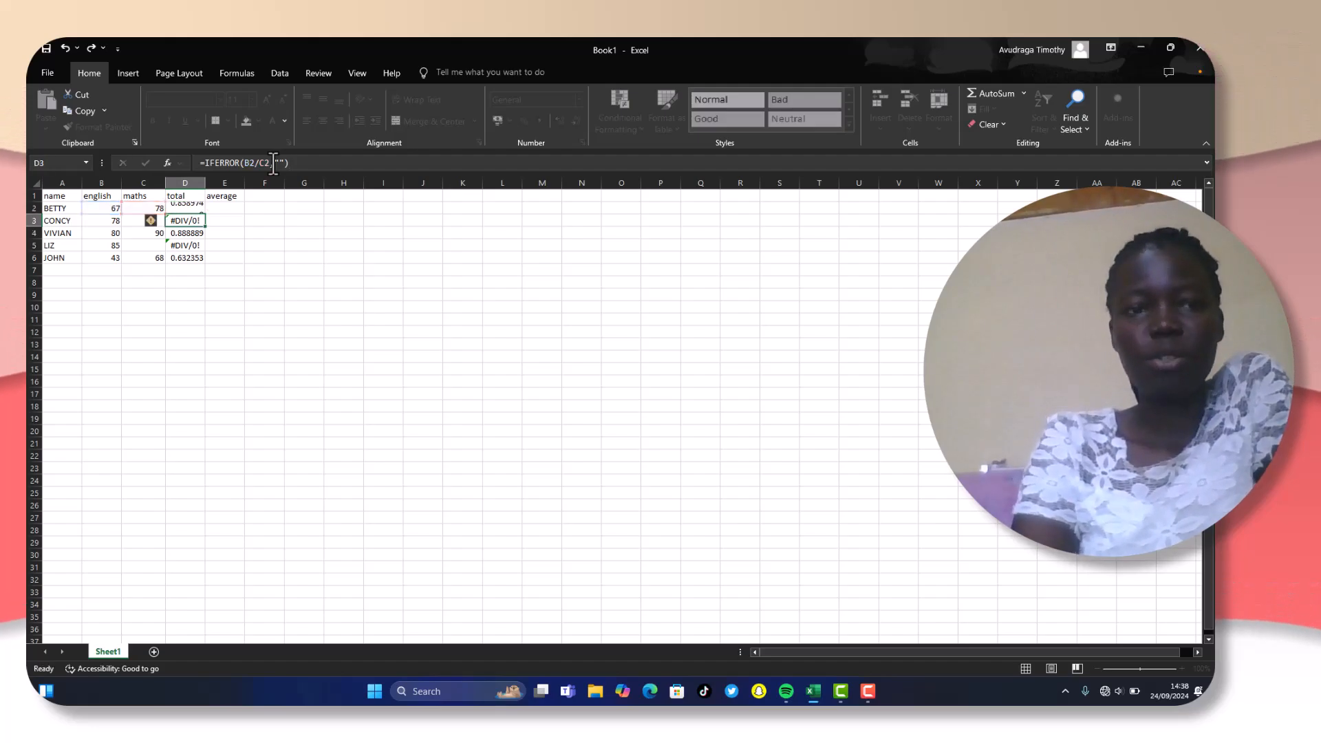
pyautogui.press('Return')
# - Fill the IFERROR formula from D2 down the total column to D6
pyautogui.moveTo(185, 207); pyautogui.dragTo(207, 212)
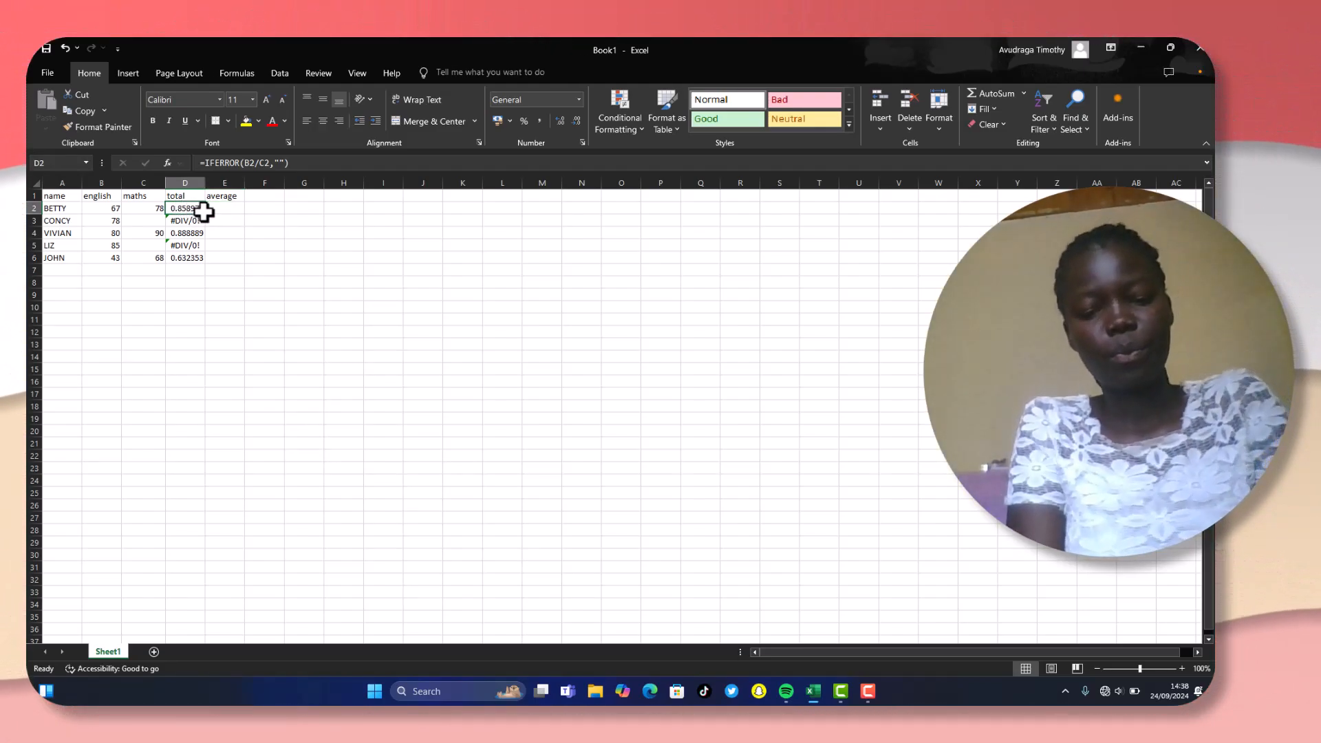
pyautogui.moveTo(205, 214); pyautogui.dragTo(216, 269)
pyautogui.click(399, 234)
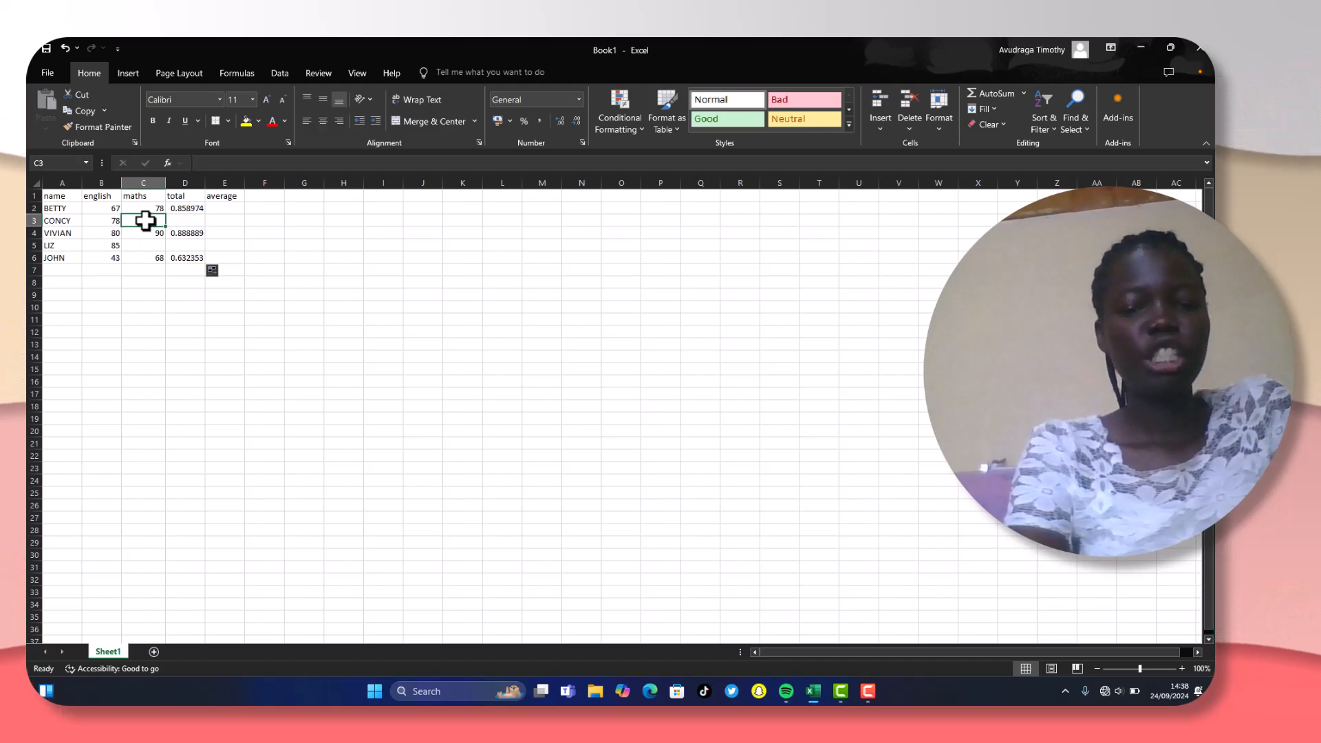
# - Enter 45 as the maths mark in C3 as a test and clear the cell again
pyautogui.write('45')
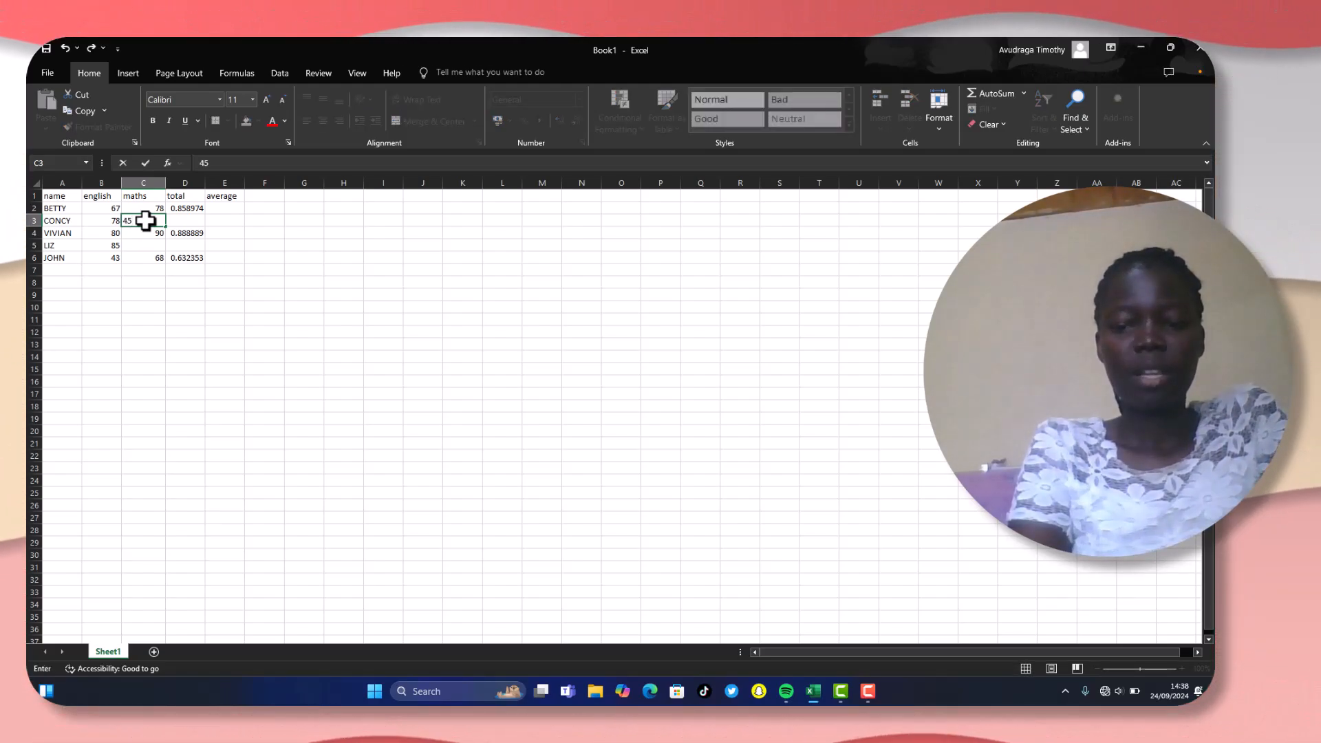
pyautogui.press('Return')
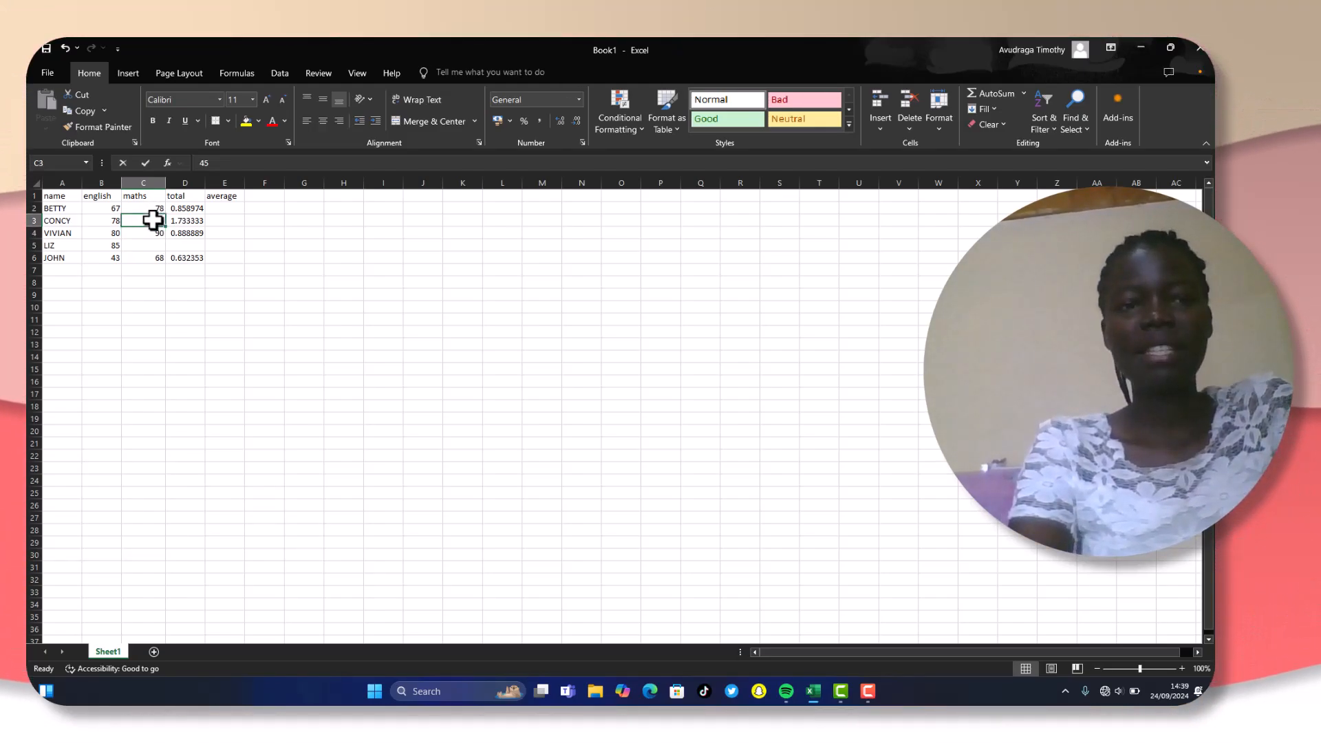
pyautogui.press('BackSpace')
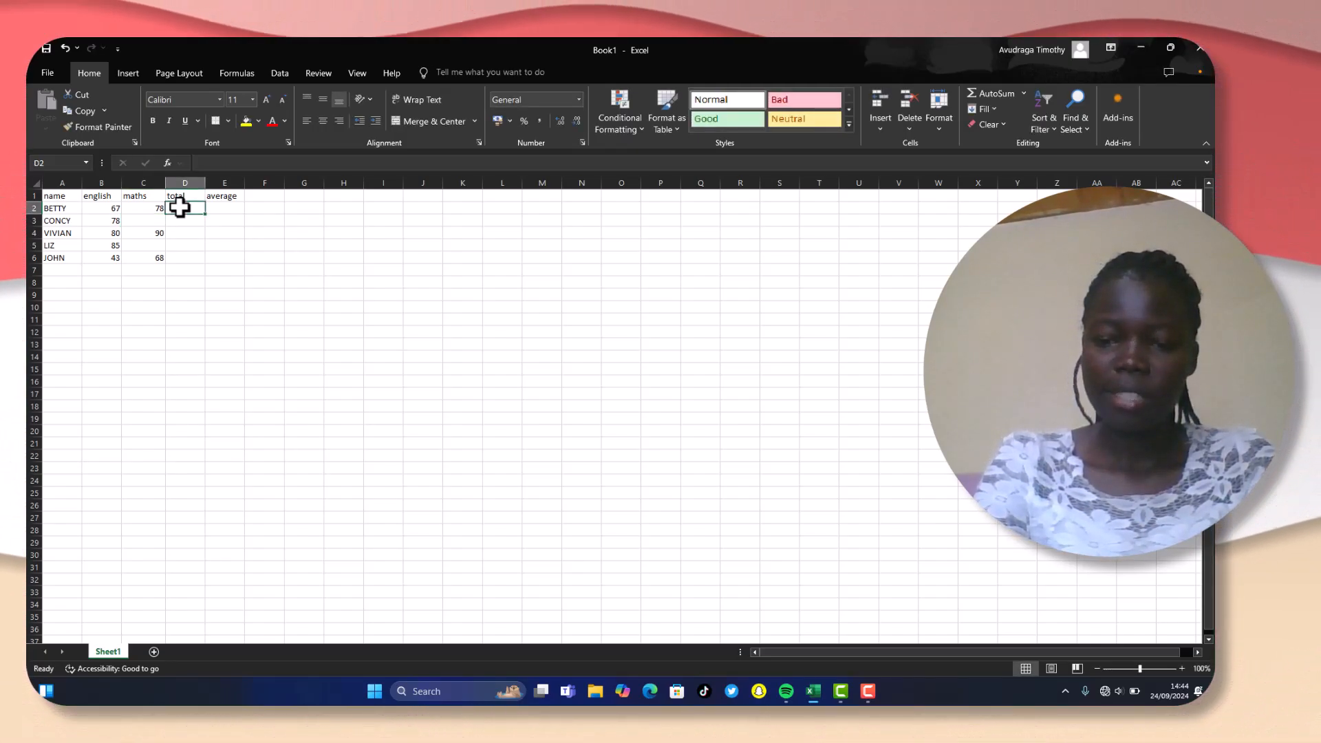
# - Enter =B2+C2 in the empty total cell D2 and fill the formula down to D6
pyautogui.write('=')
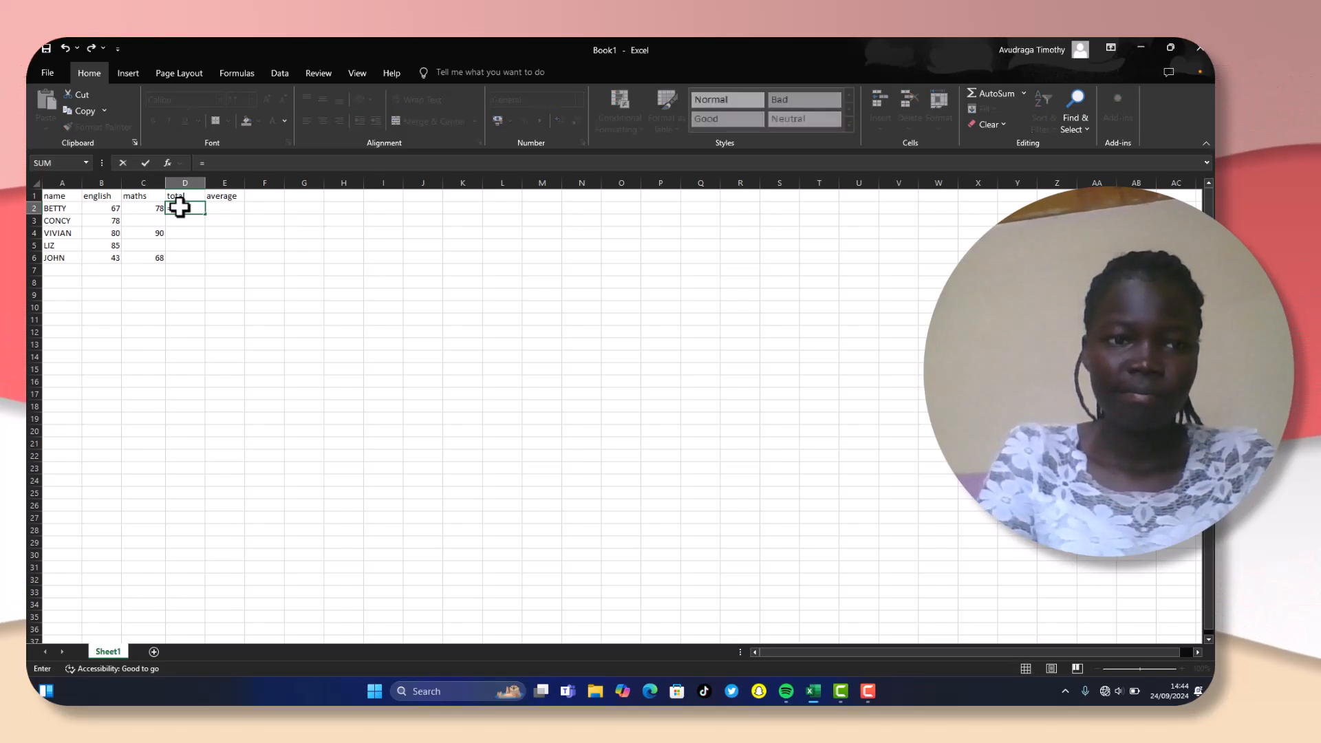
pyautogui.click(95, 206)
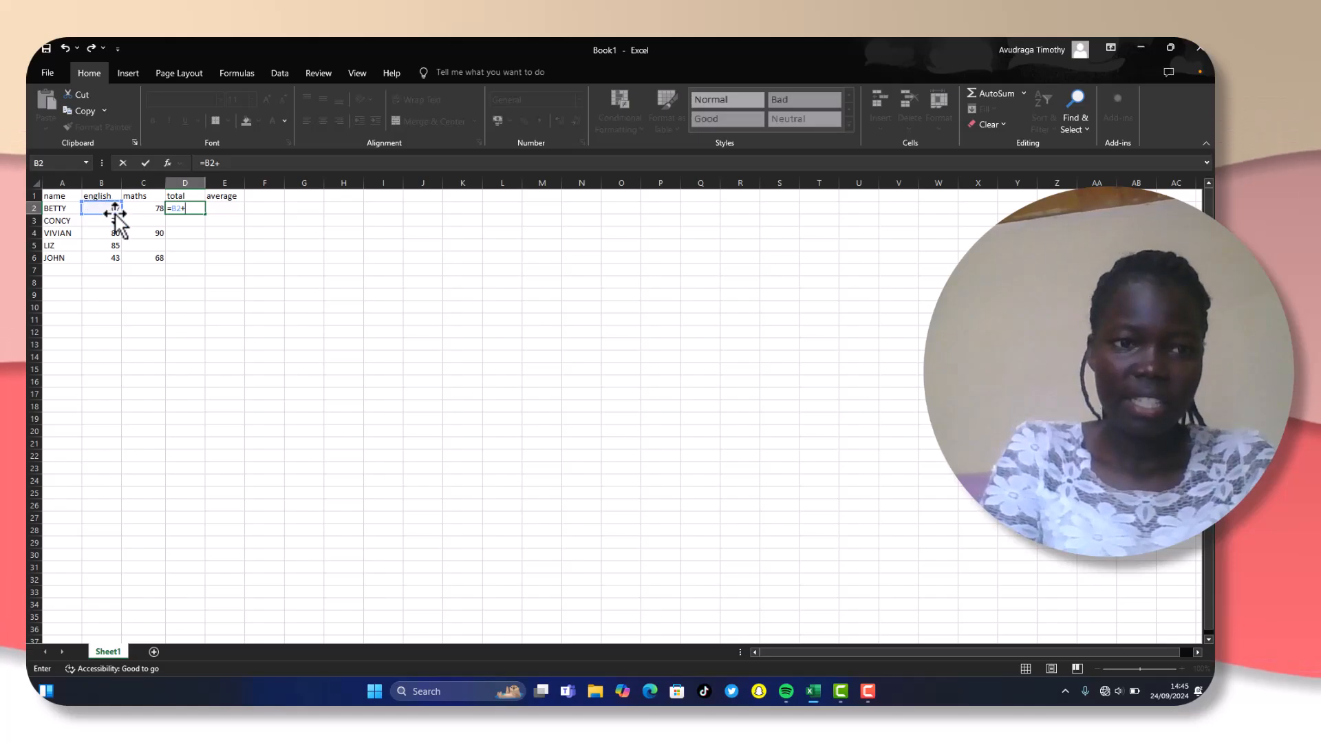
pyautogui.click(138, 204)
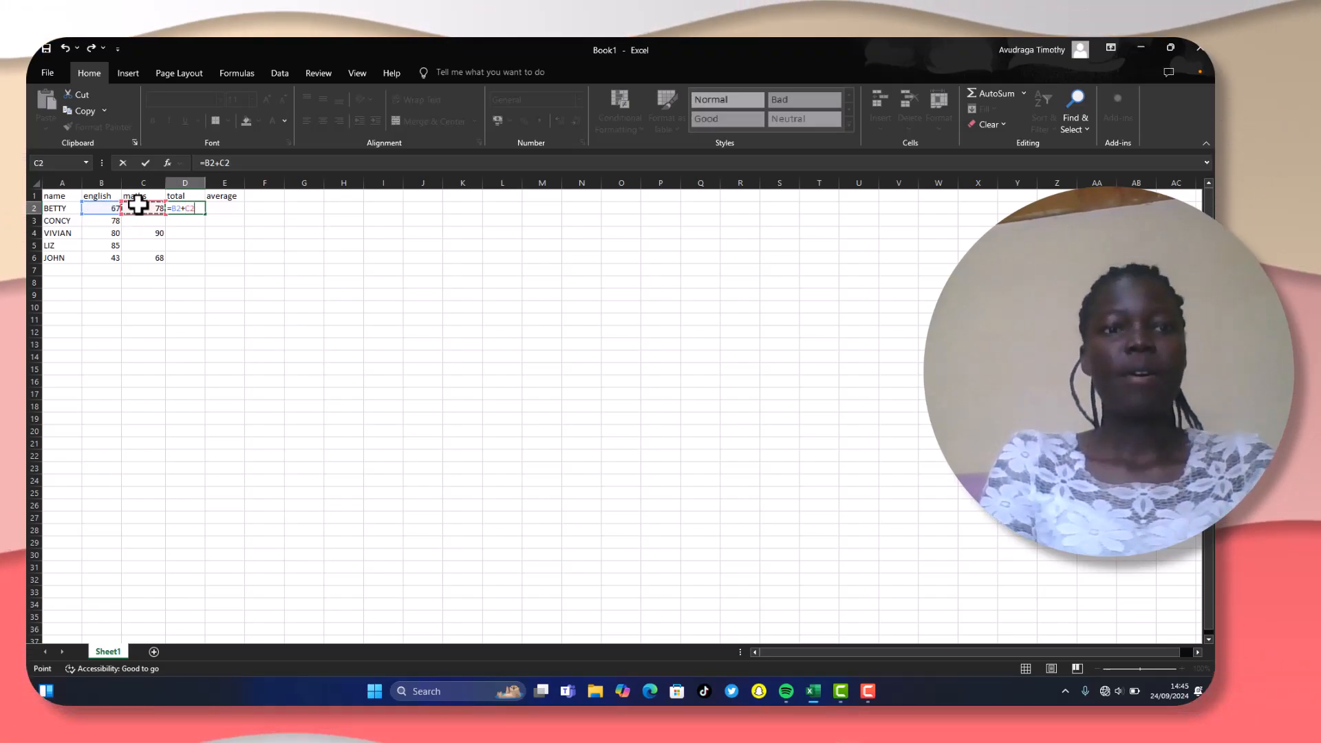
pyautogui.press('Return')
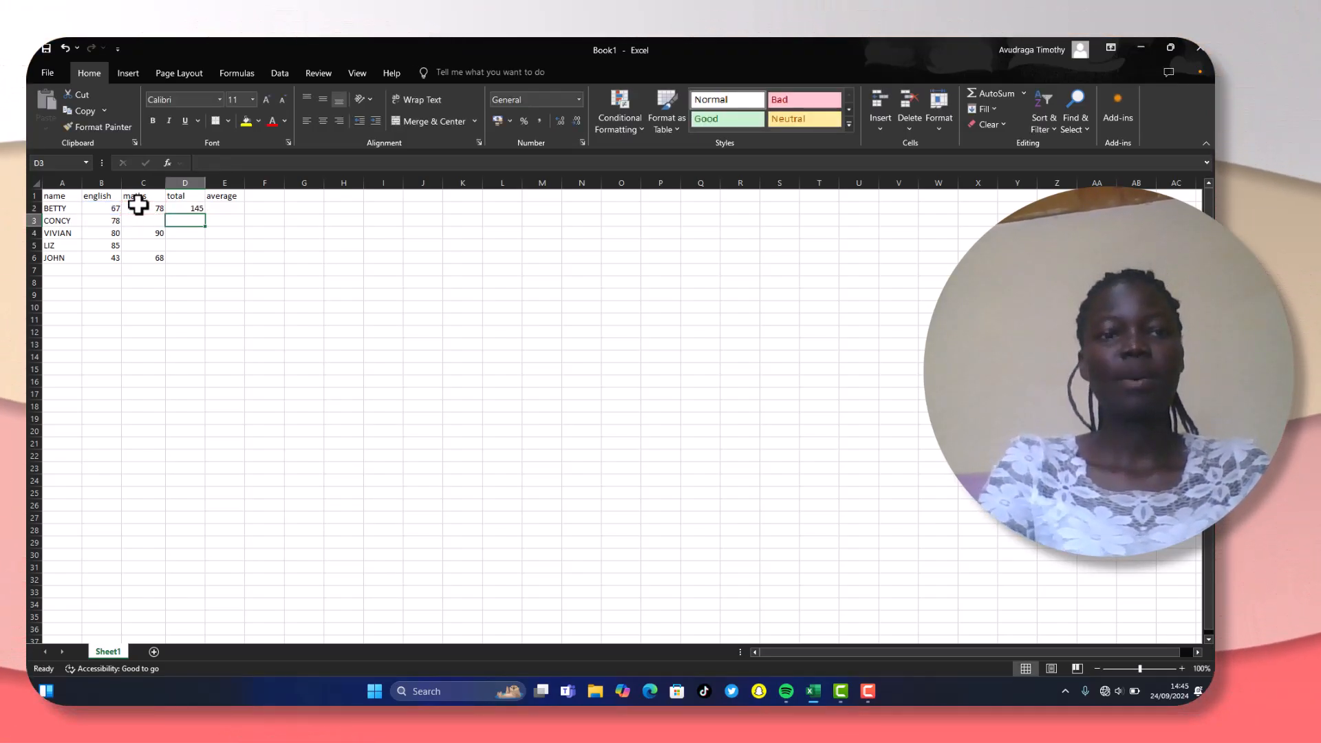
pyautogui.click(192, 209)
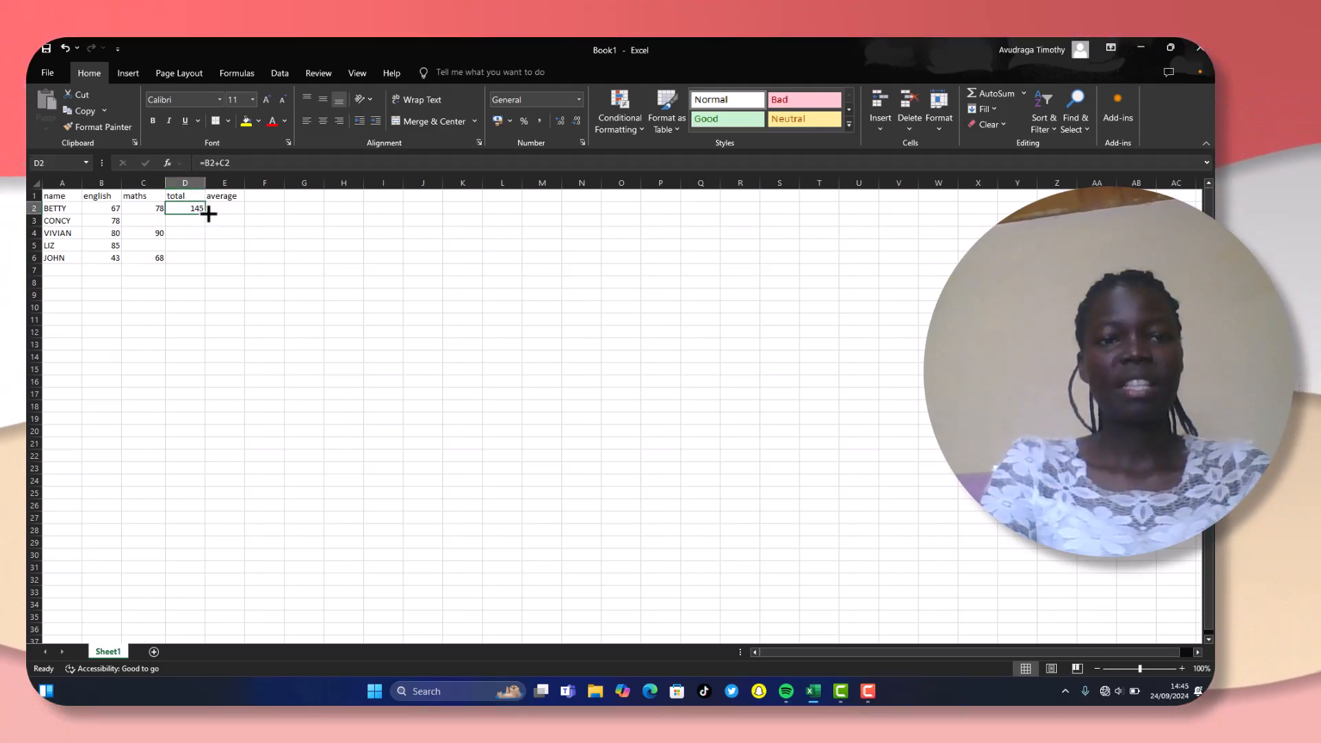
pyautogui.moveTo(208, 214); pyautogui.dragTo(210, 270)
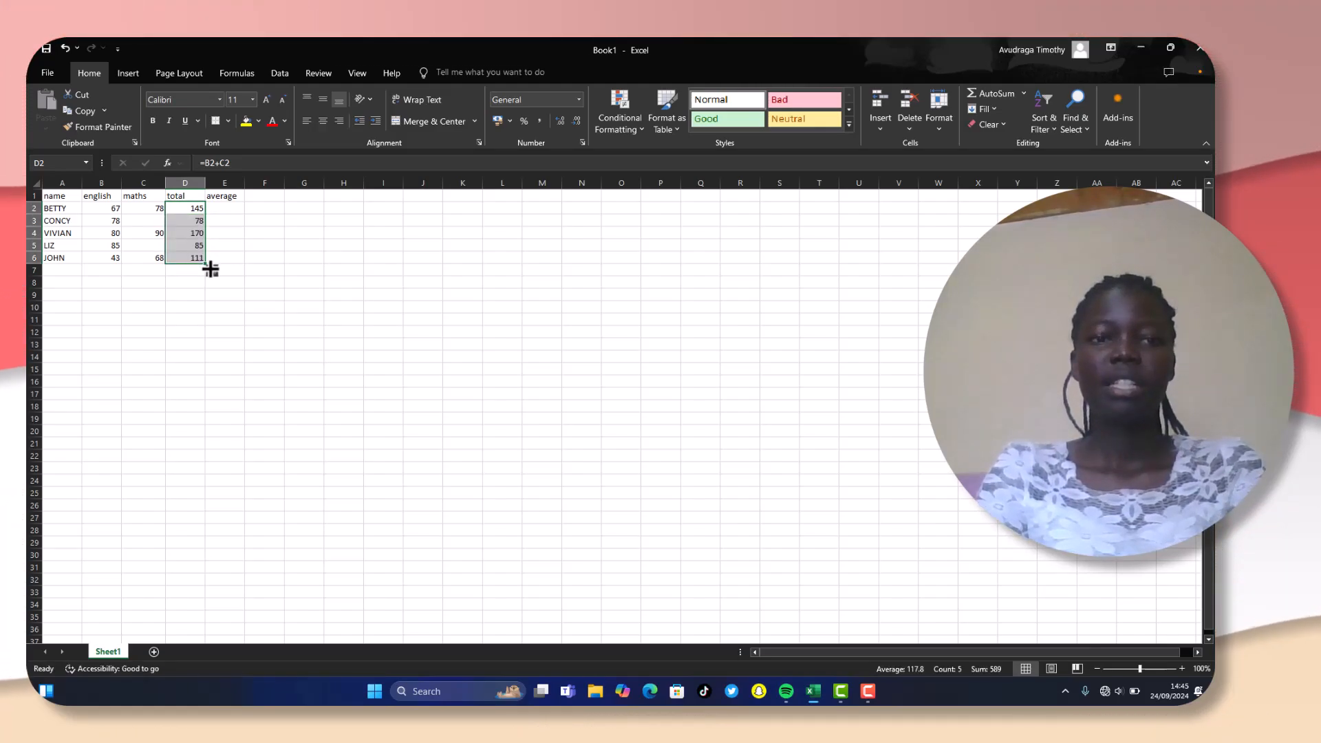
# - Enter the text DOG in the empty maths cell C3
pyautogui.click(242, 258)
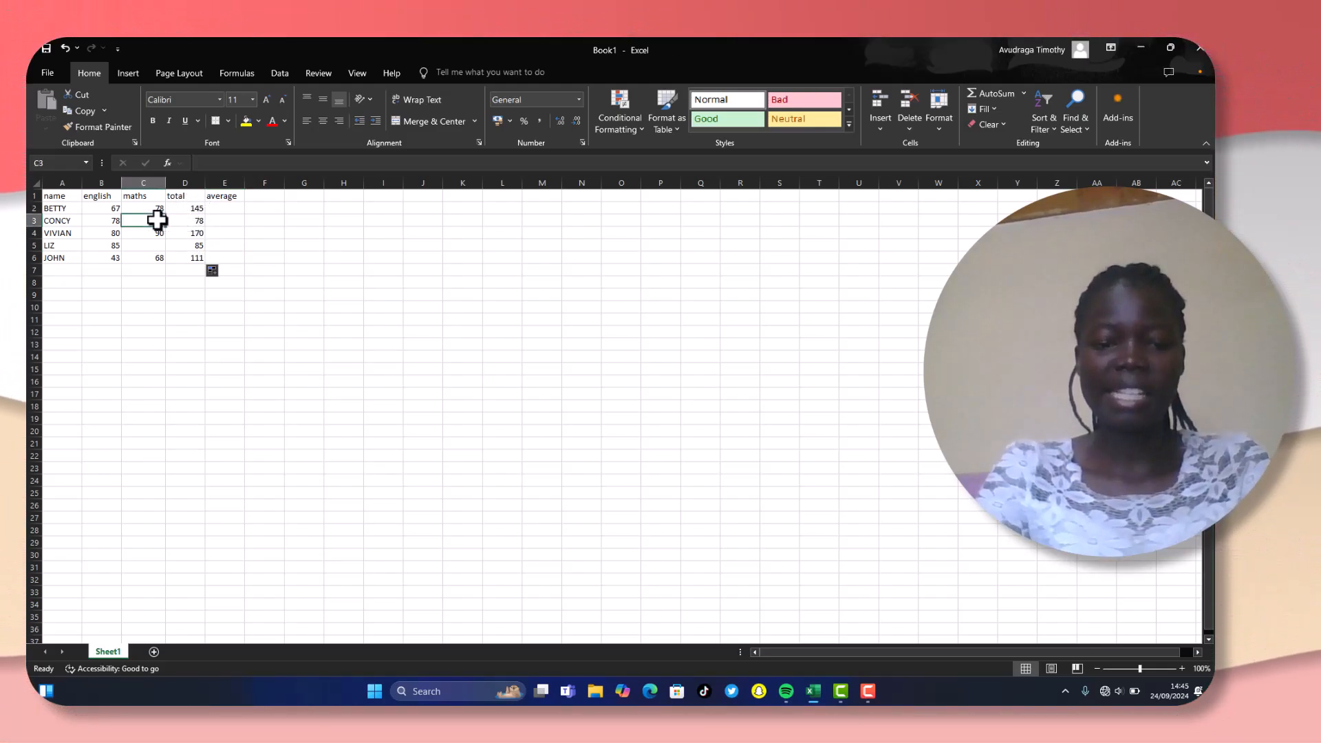
pyautogui.write('DOD')
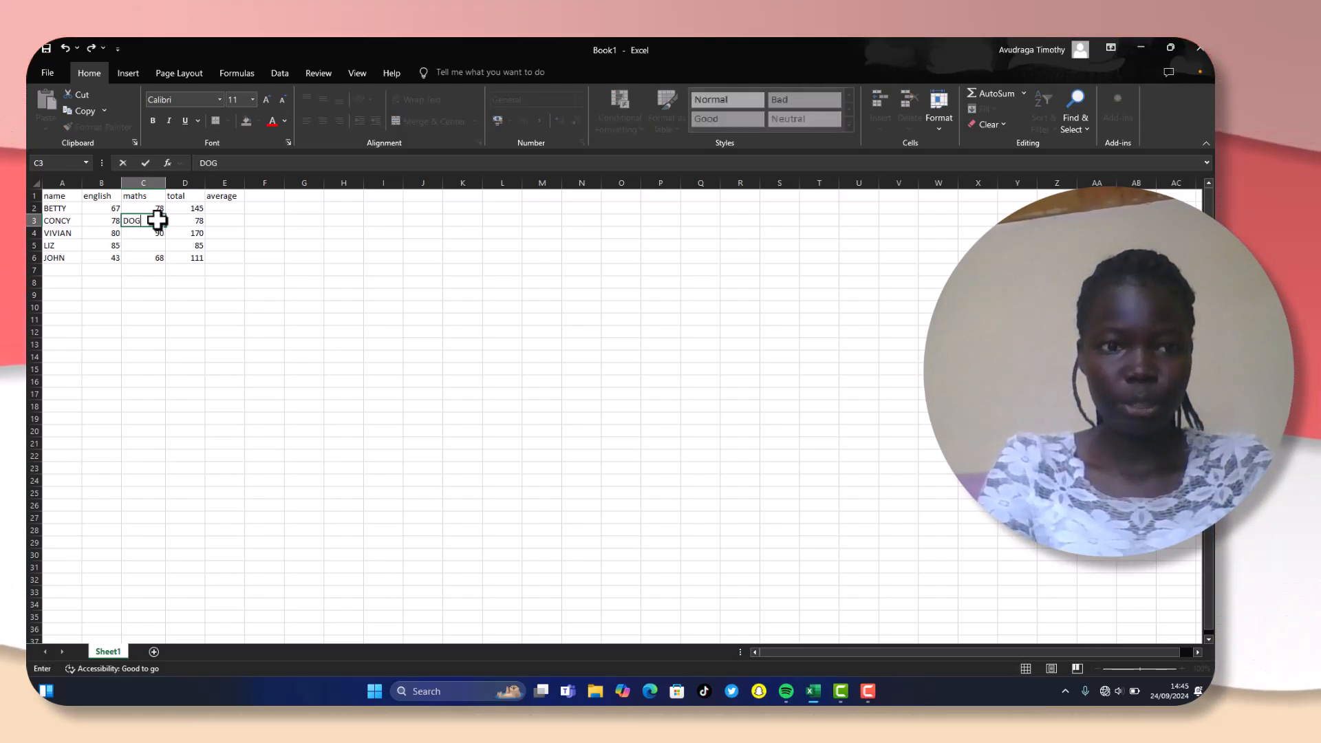
pyautogui.click(258, 254)
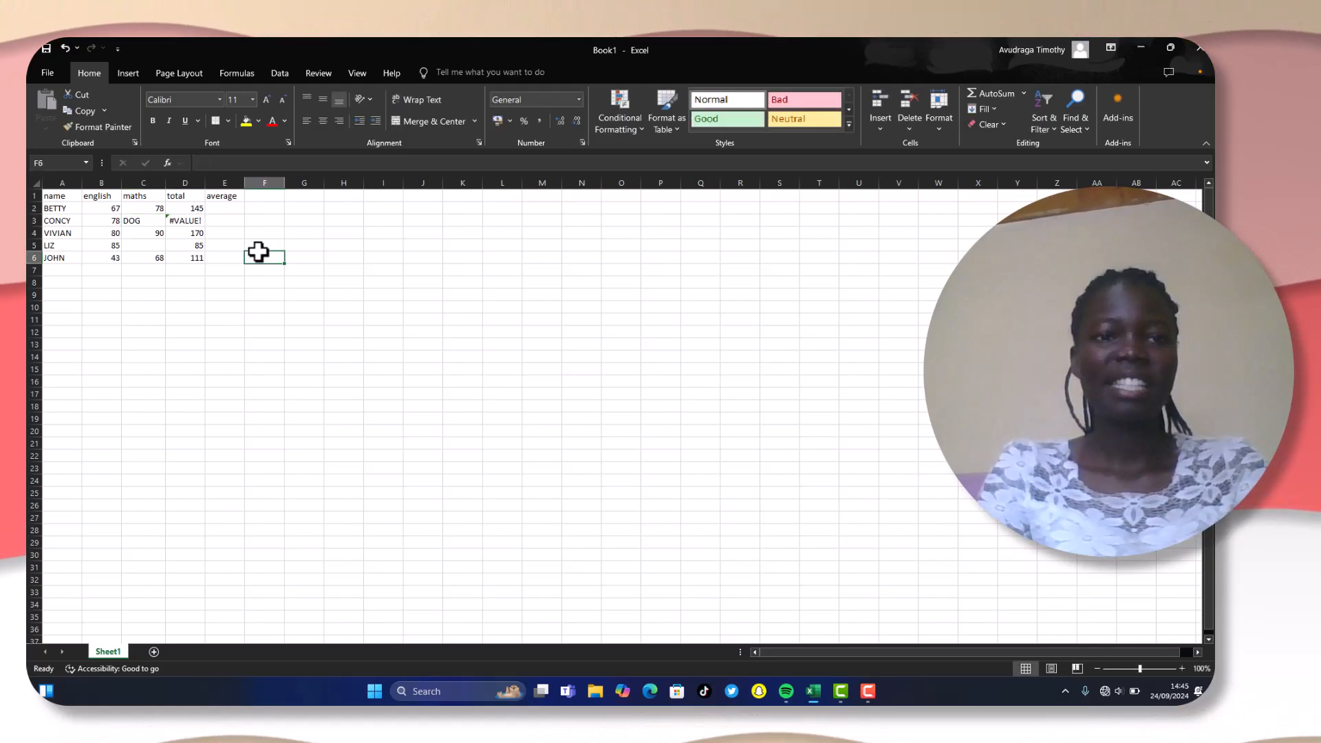
# - Change the formula in D2 to =B2+SUM(C2) and fill it down the total column to D6
pyautogui.click(191, 208)
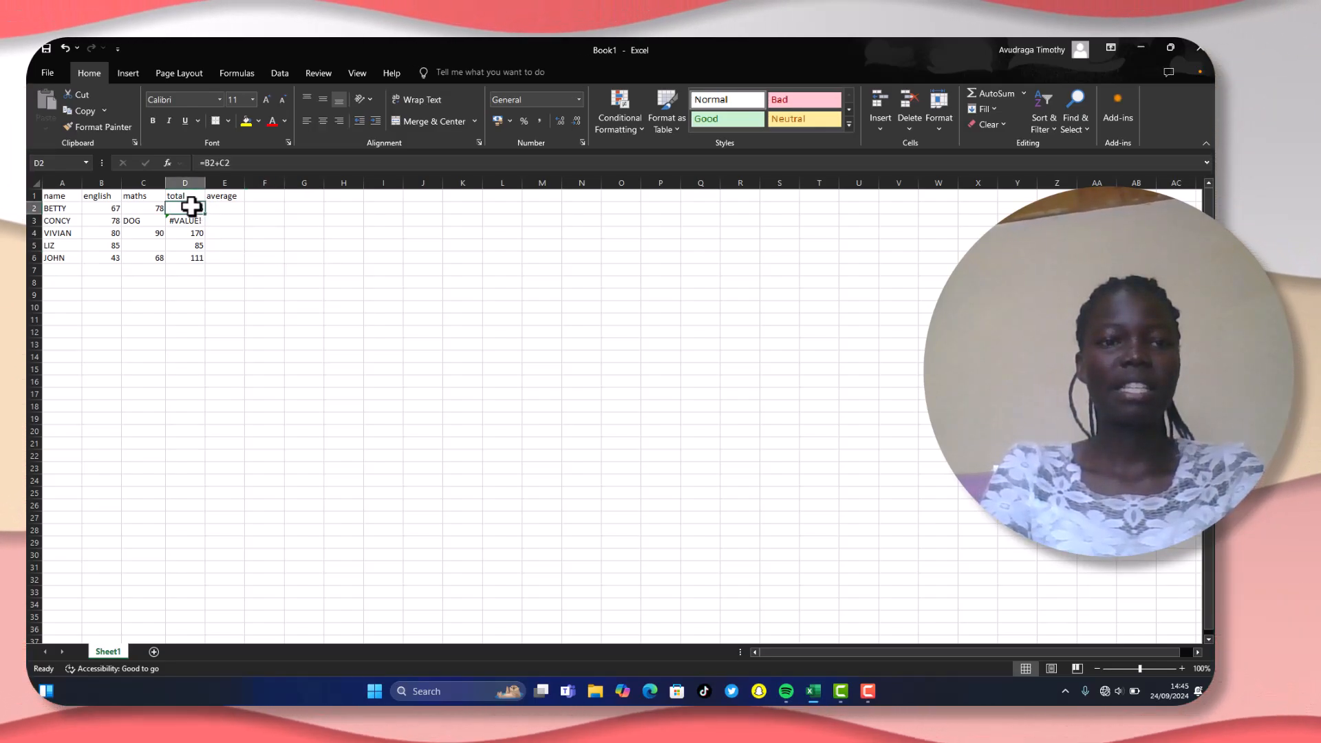
pyautogui.click(224, 165)
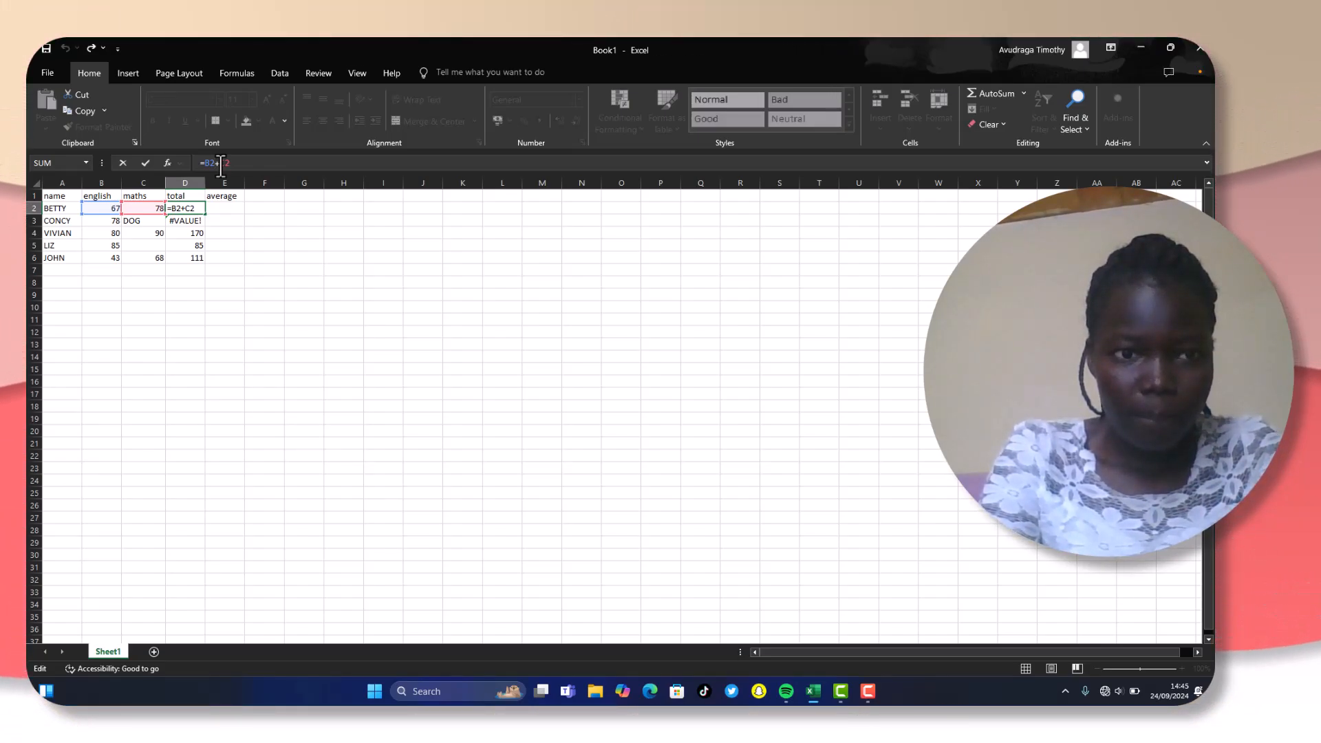
pyautogui.write('SUM')
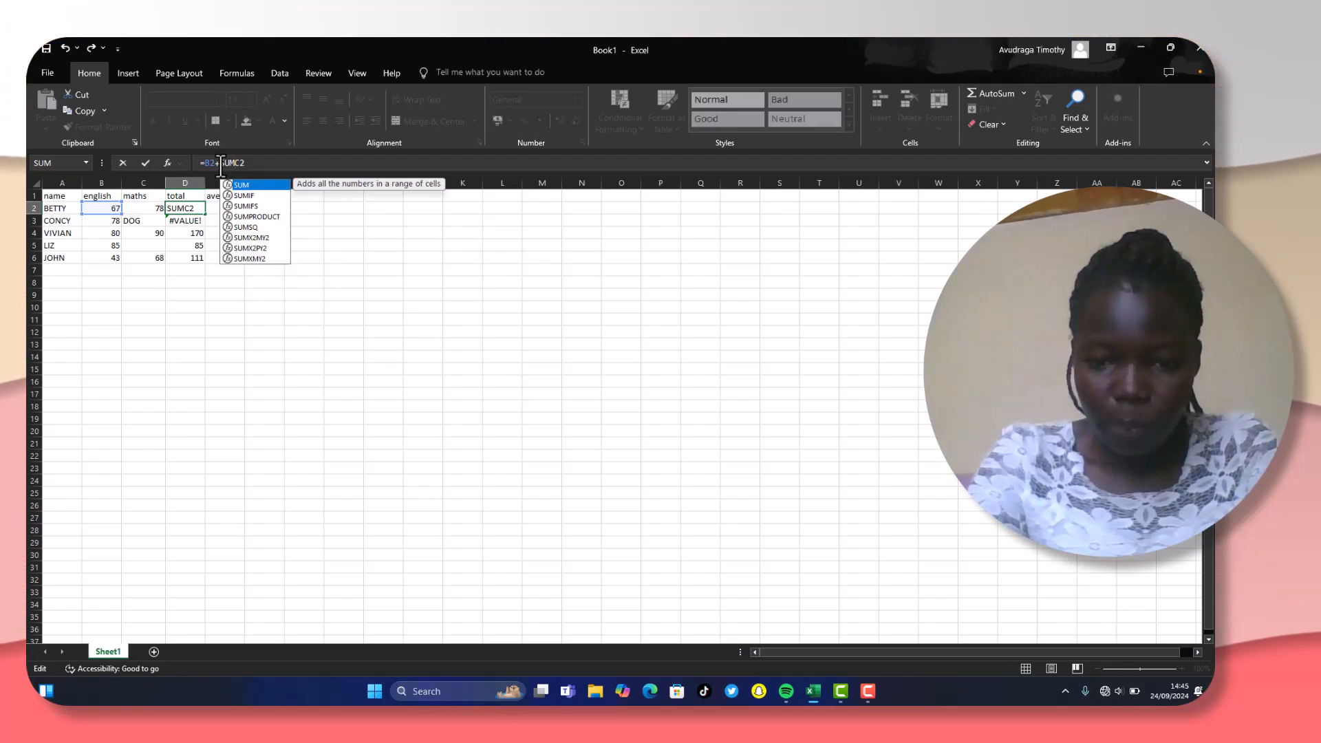
pyautogui.write('(')
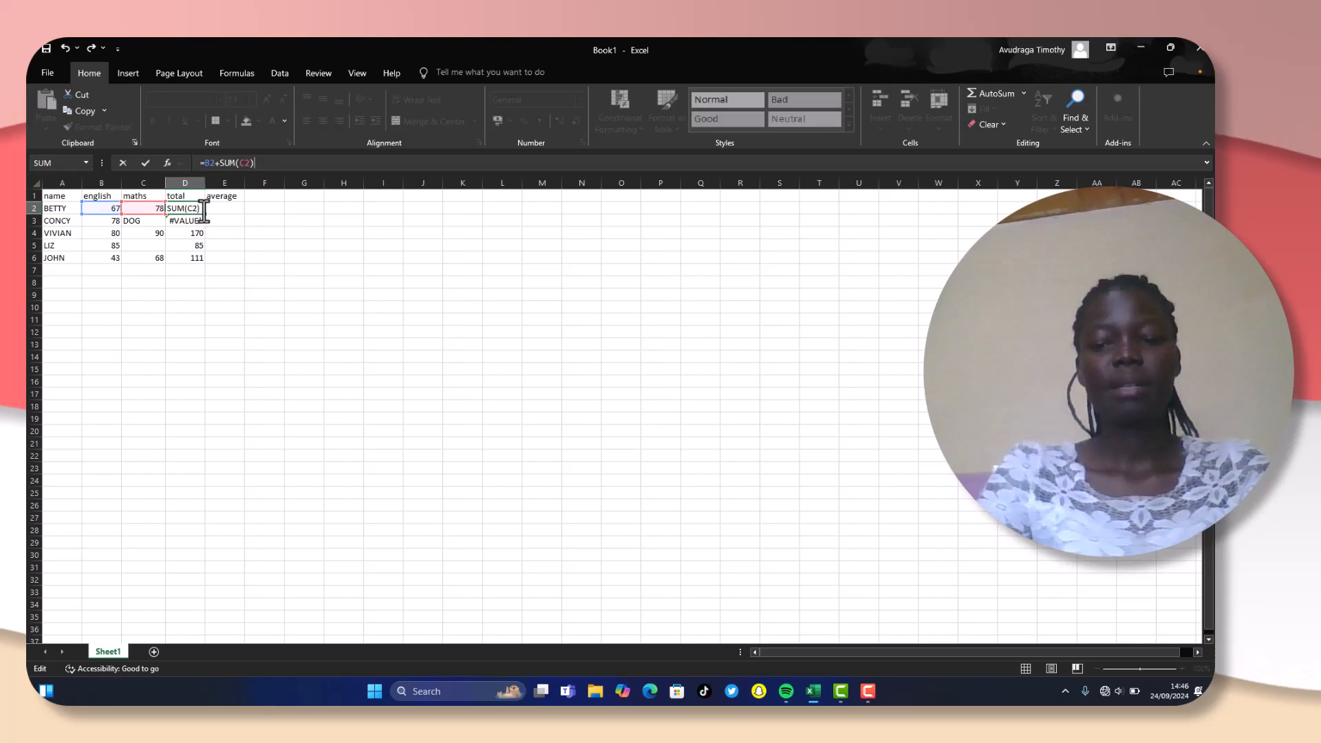
pyautogui.press('Return')
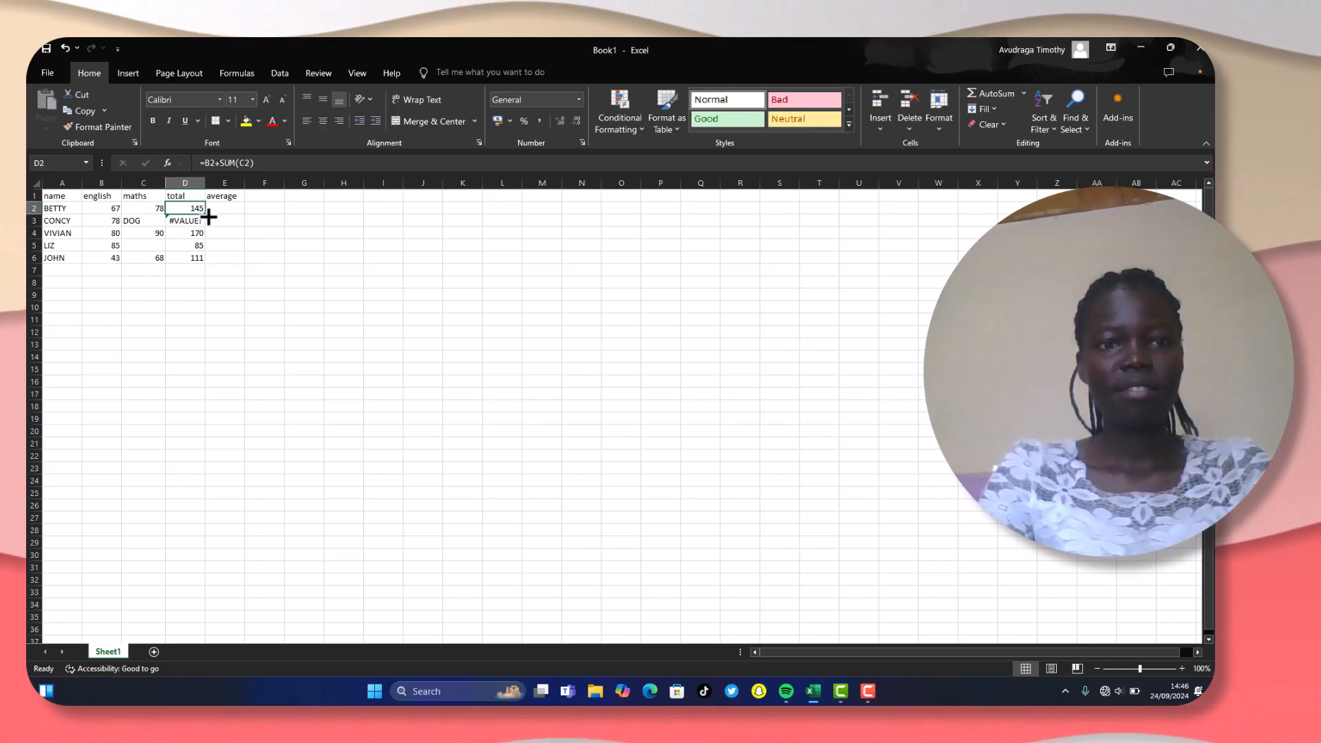
pyautogui.moveTo(208, 217); pyautogui.dragTo(208, 216)
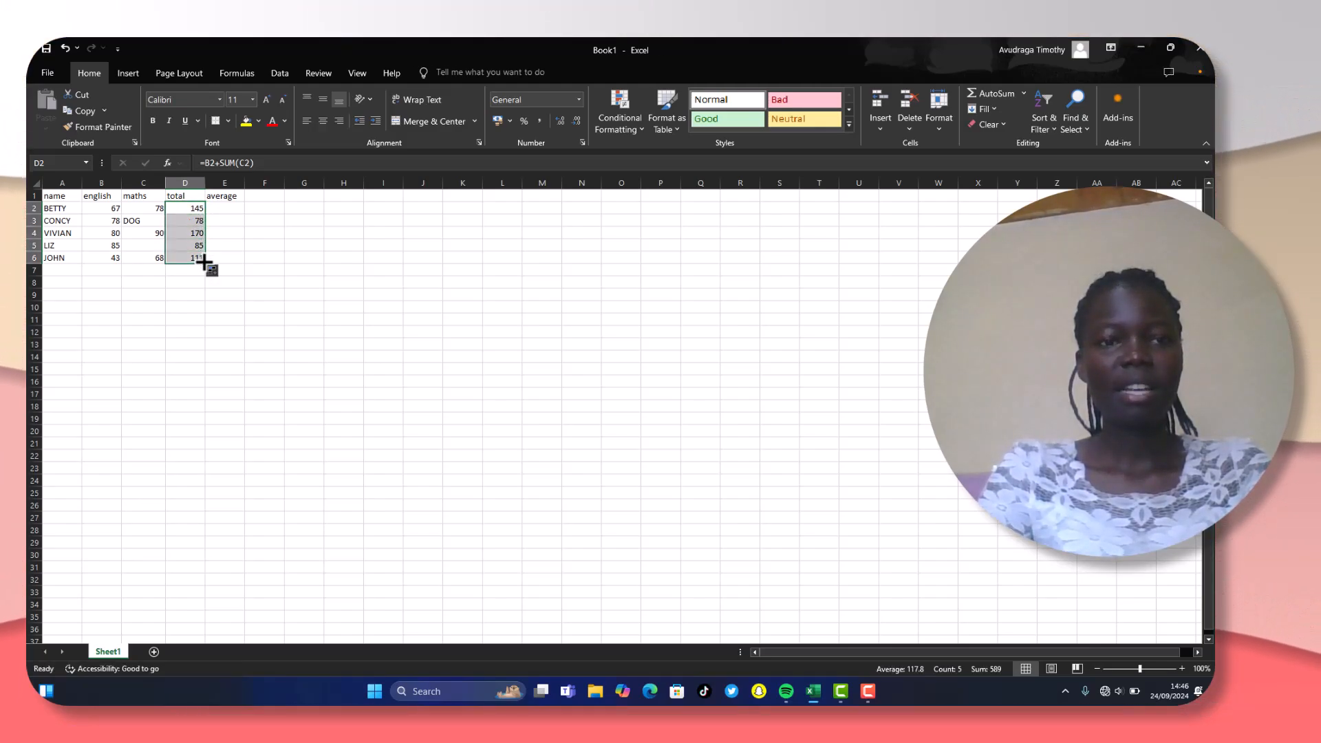
pyautogui.click(256, 244)
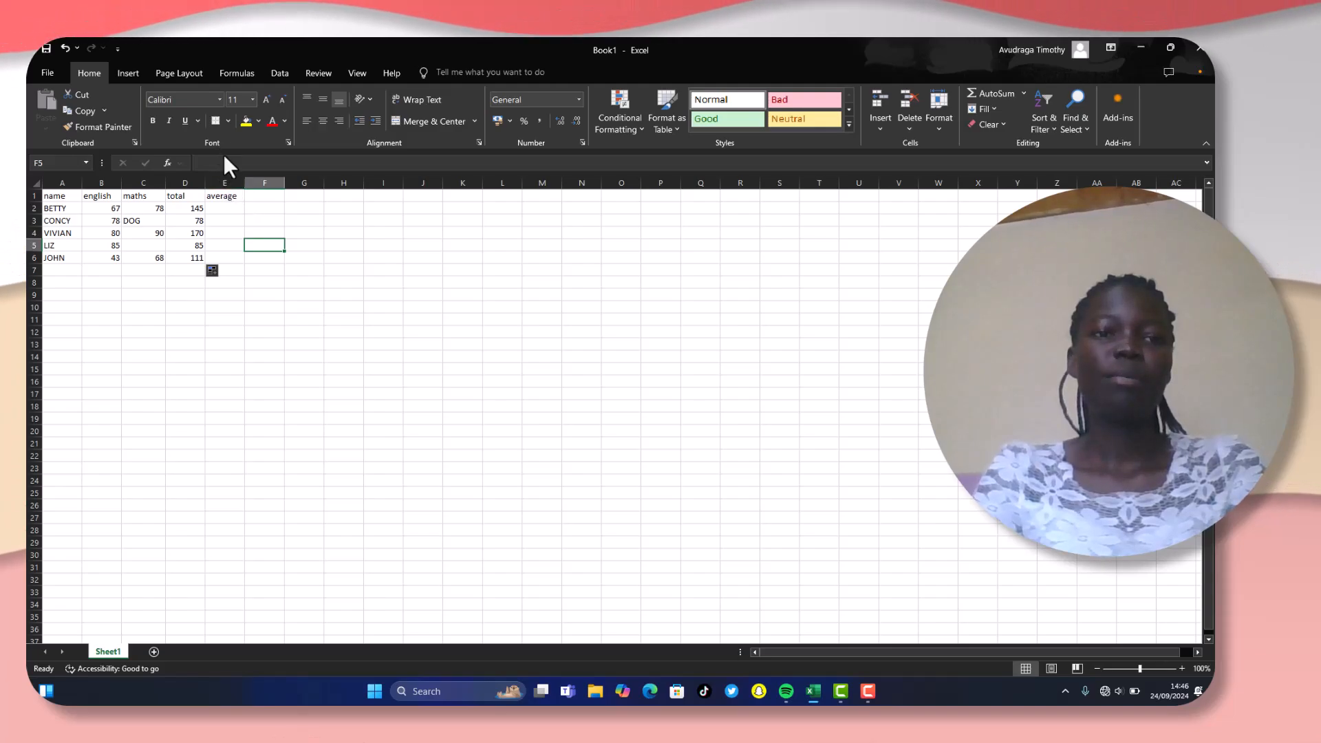